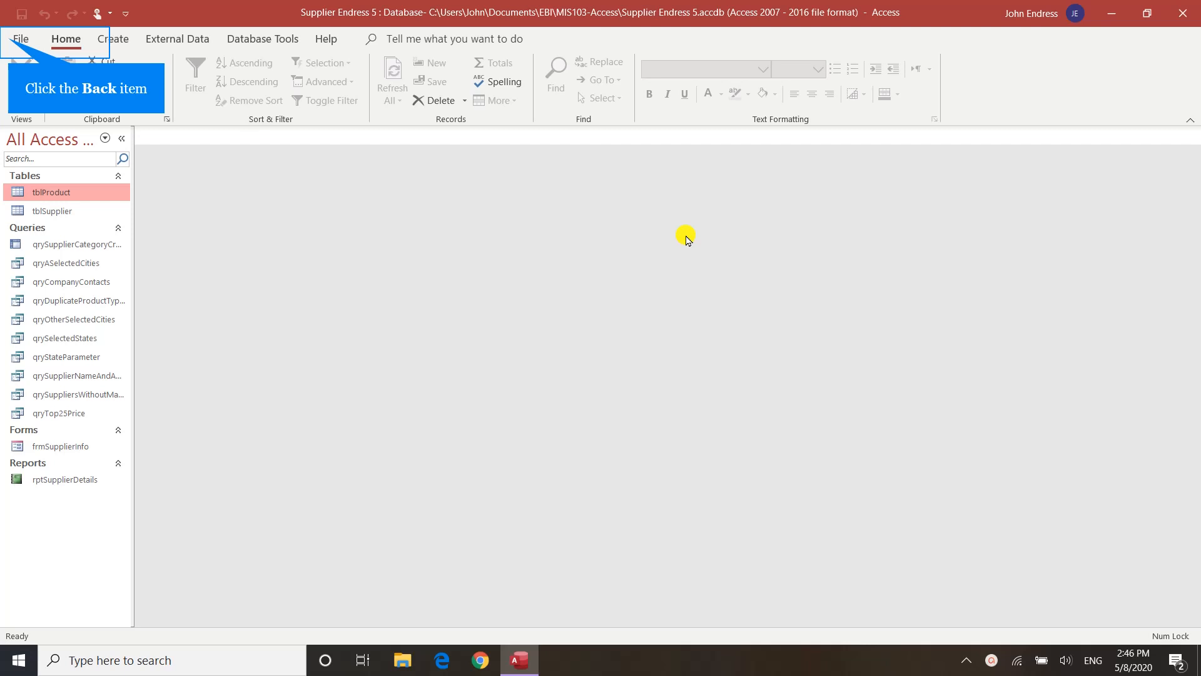
Step: Save a copy of the database in the MIS103-Access folder with the number in its file name changed to 6, and enable its content
click(25, 40)
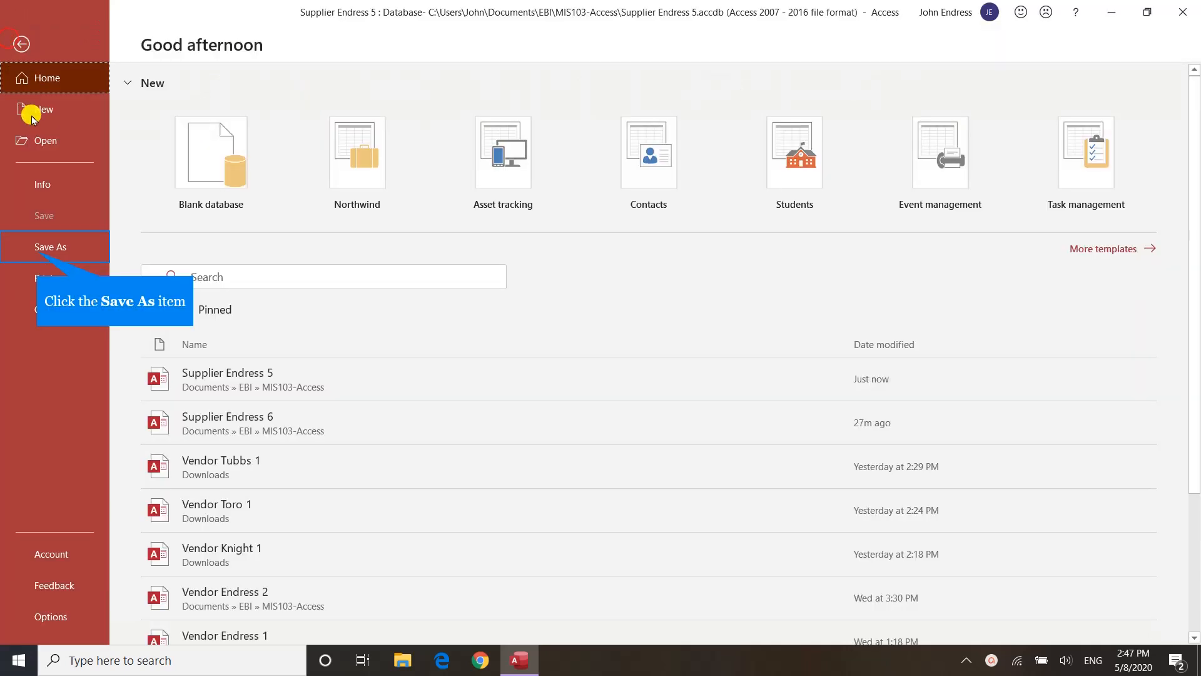
click(39, 249)
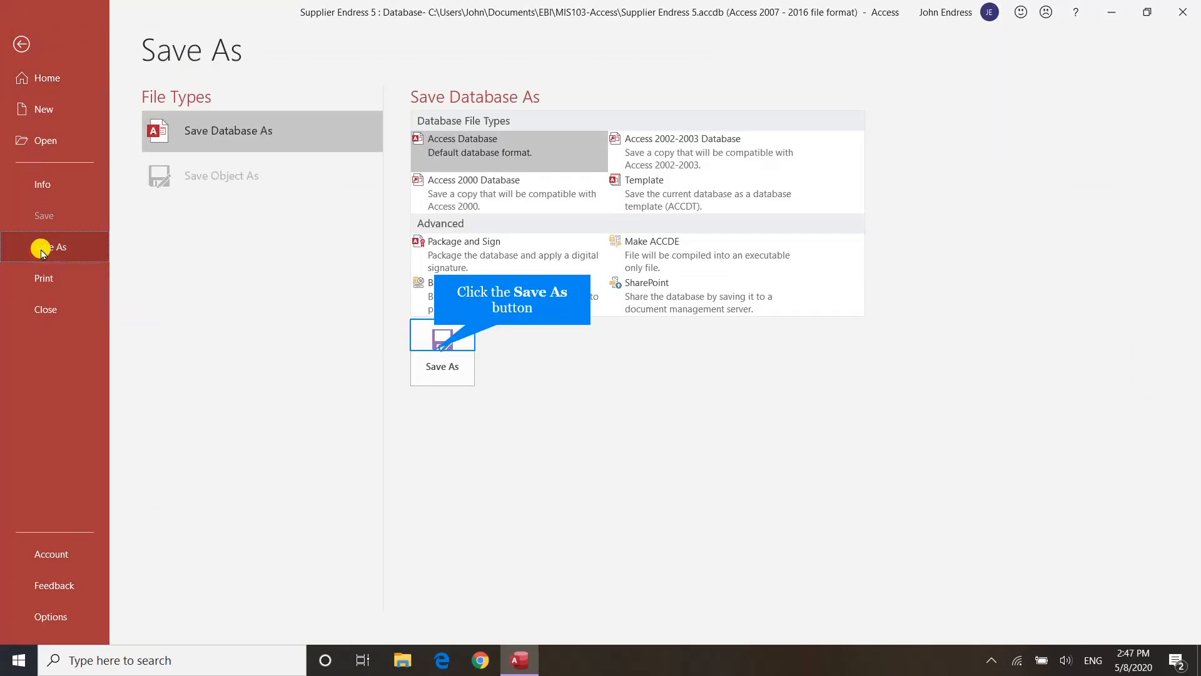
click(435, 349)
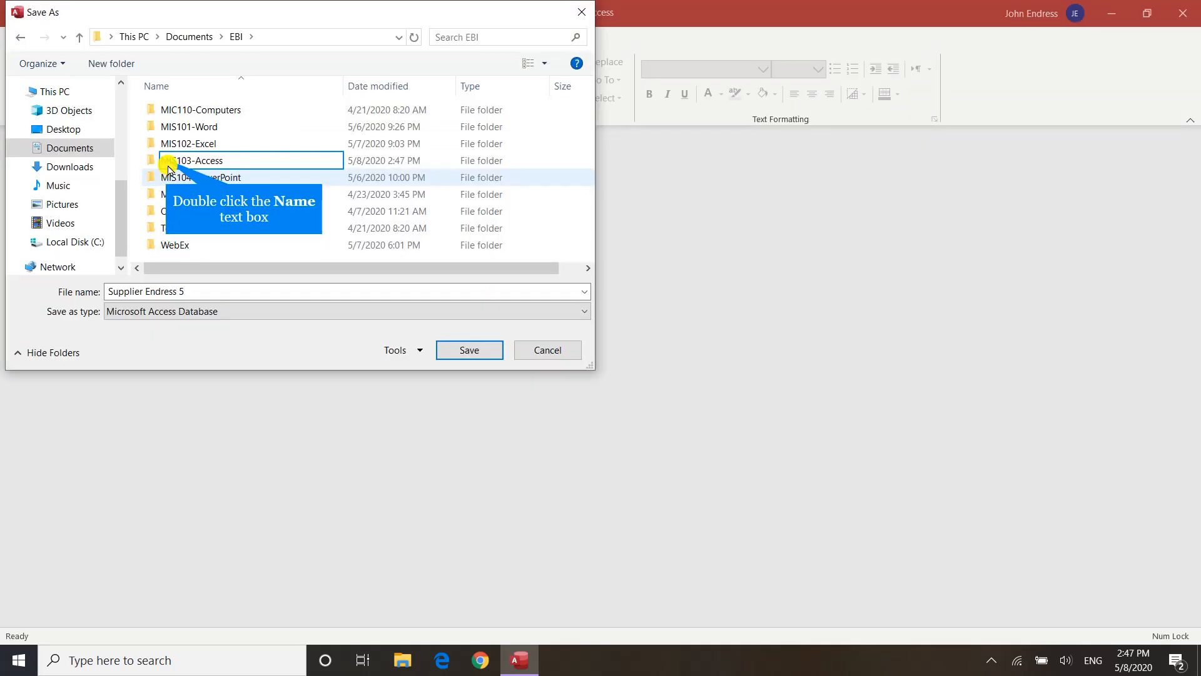
double_click(167, 164)
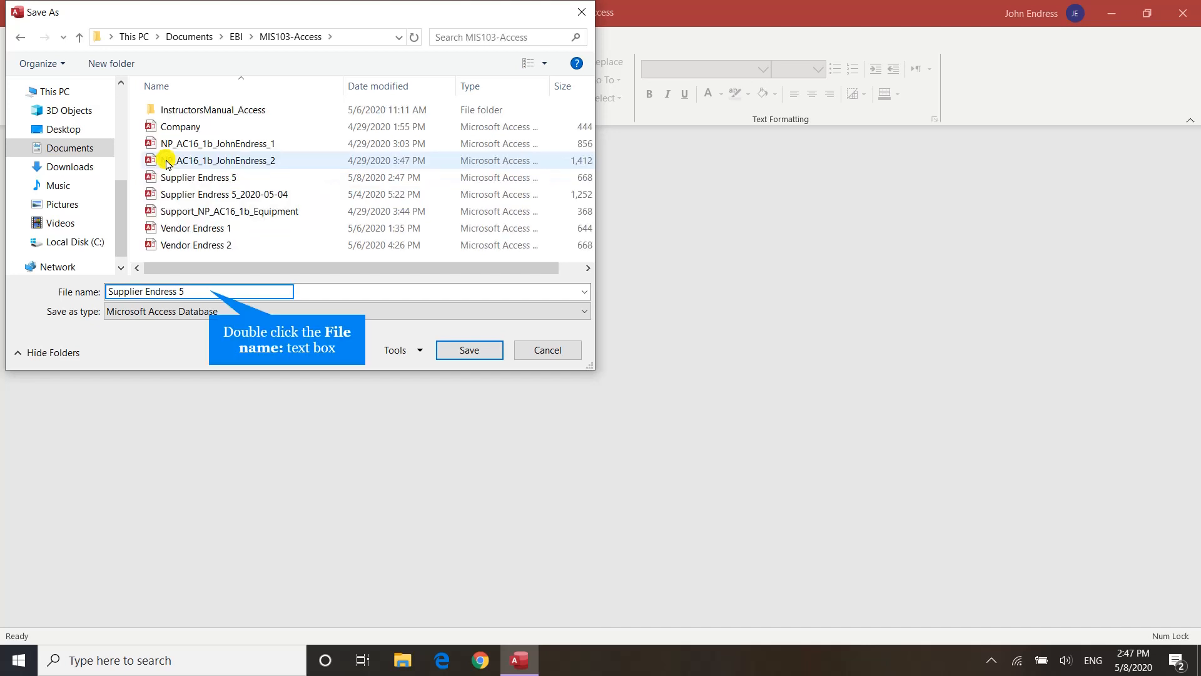
double_click(210, 293)
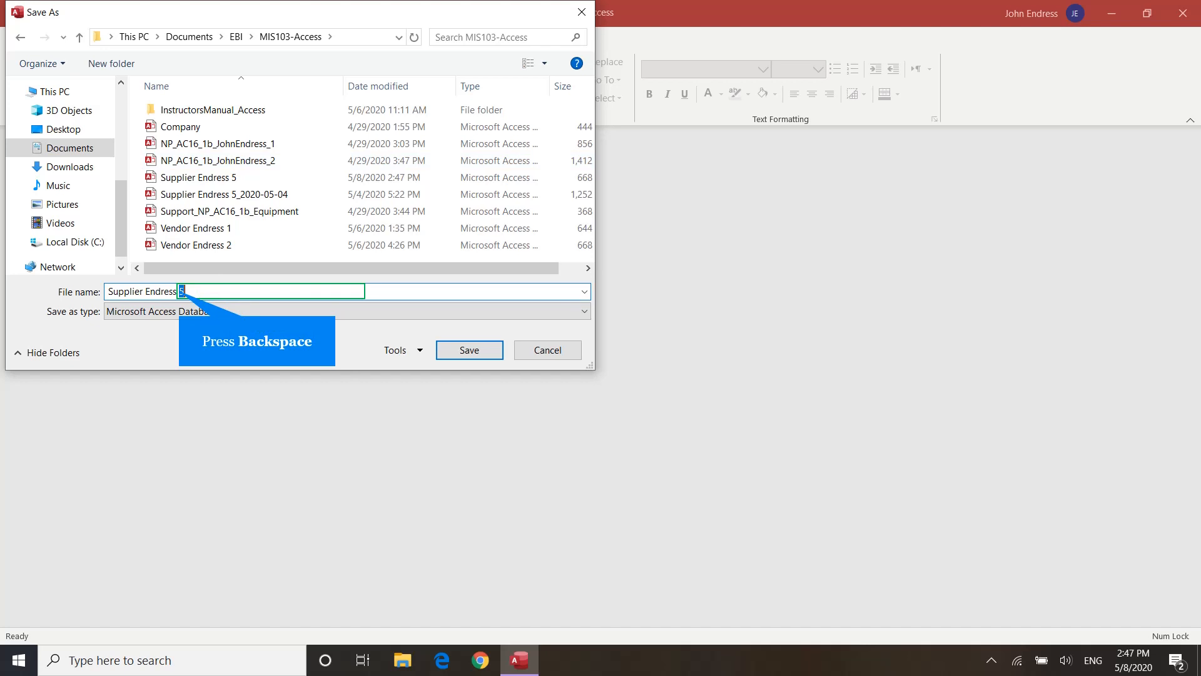
key(BackSpace)
text(6)
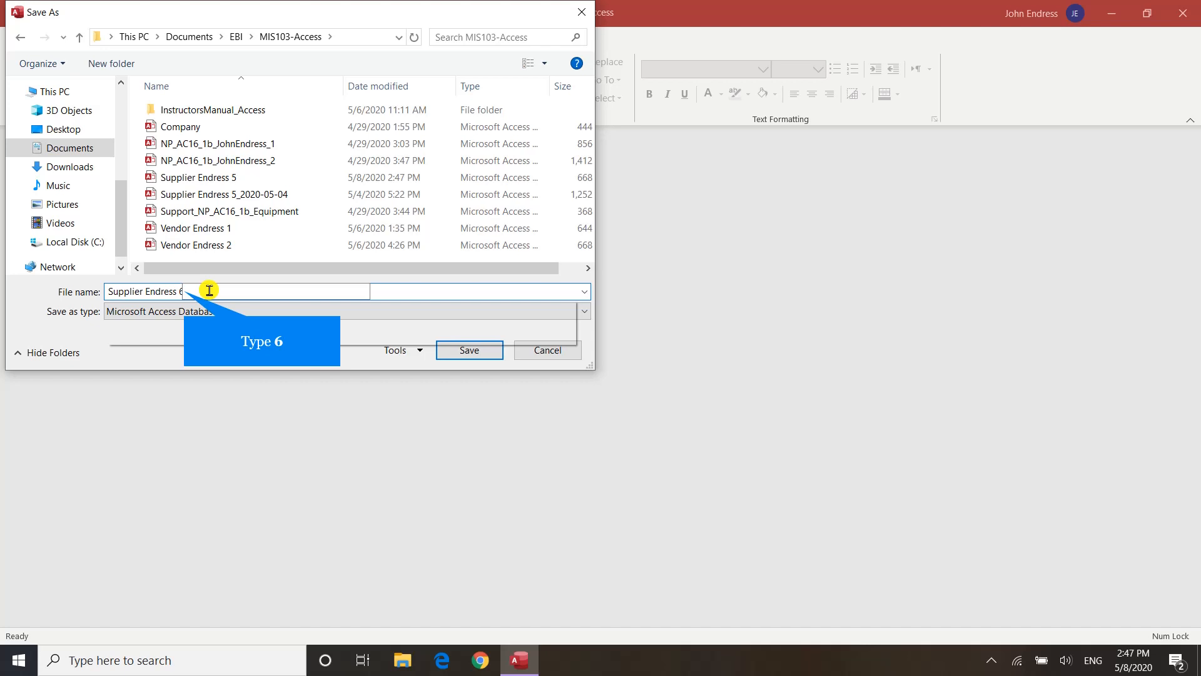
key(Return)
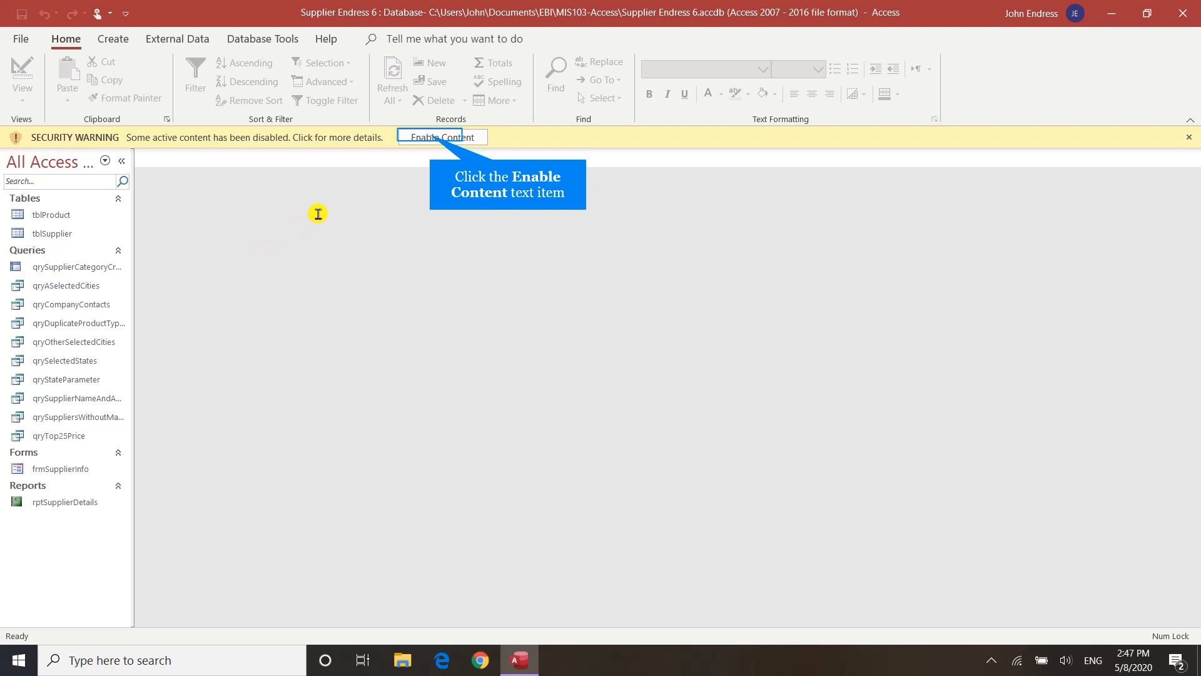
click(429, 132)
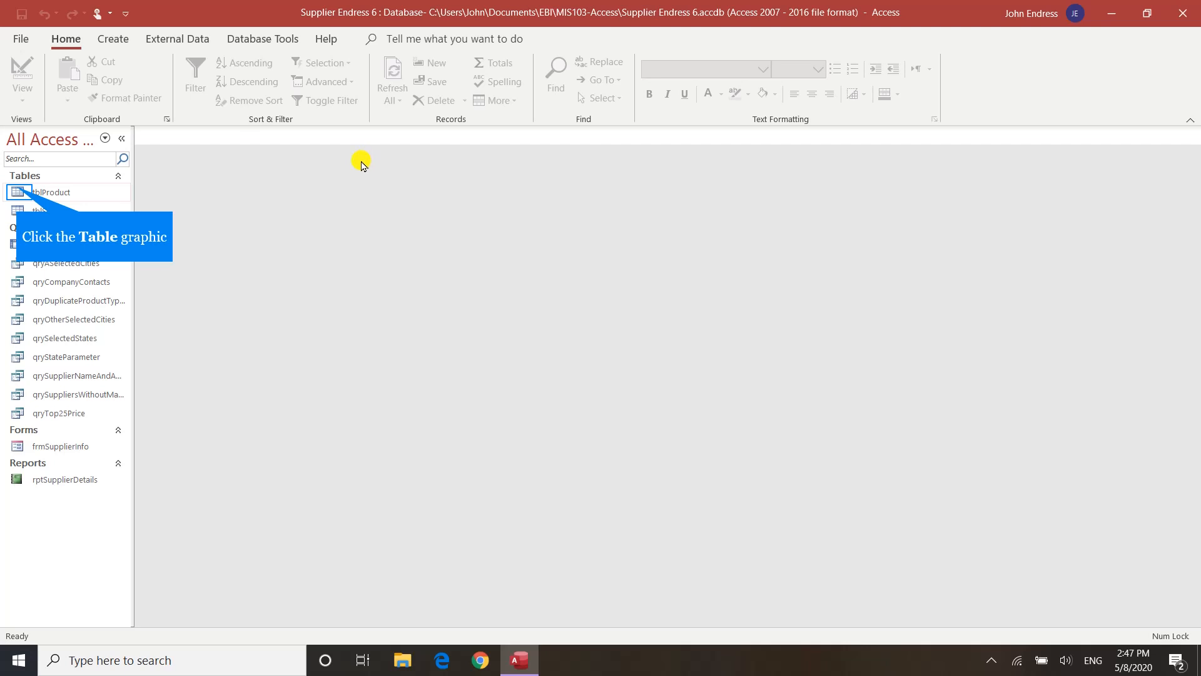
Step: In the design of tblProduct, set the SupplierID field's lookup display control to Text Box and save the table
right_click(17, 191)
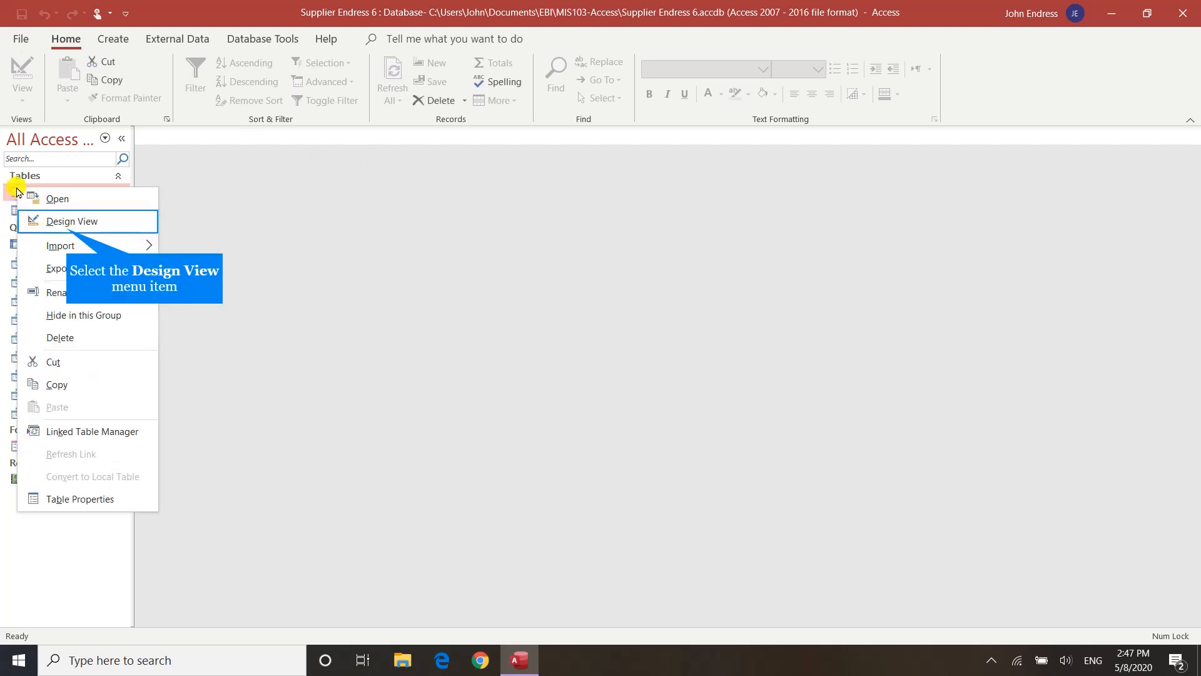
click(59, 221)
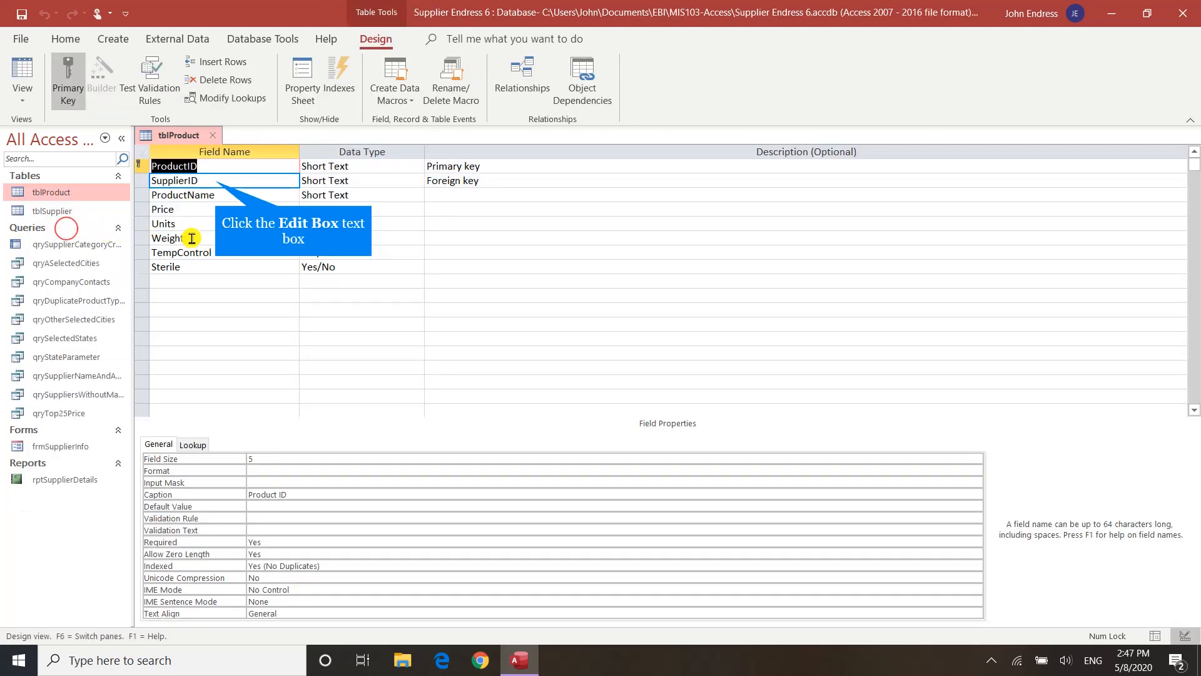
click(215, 181)
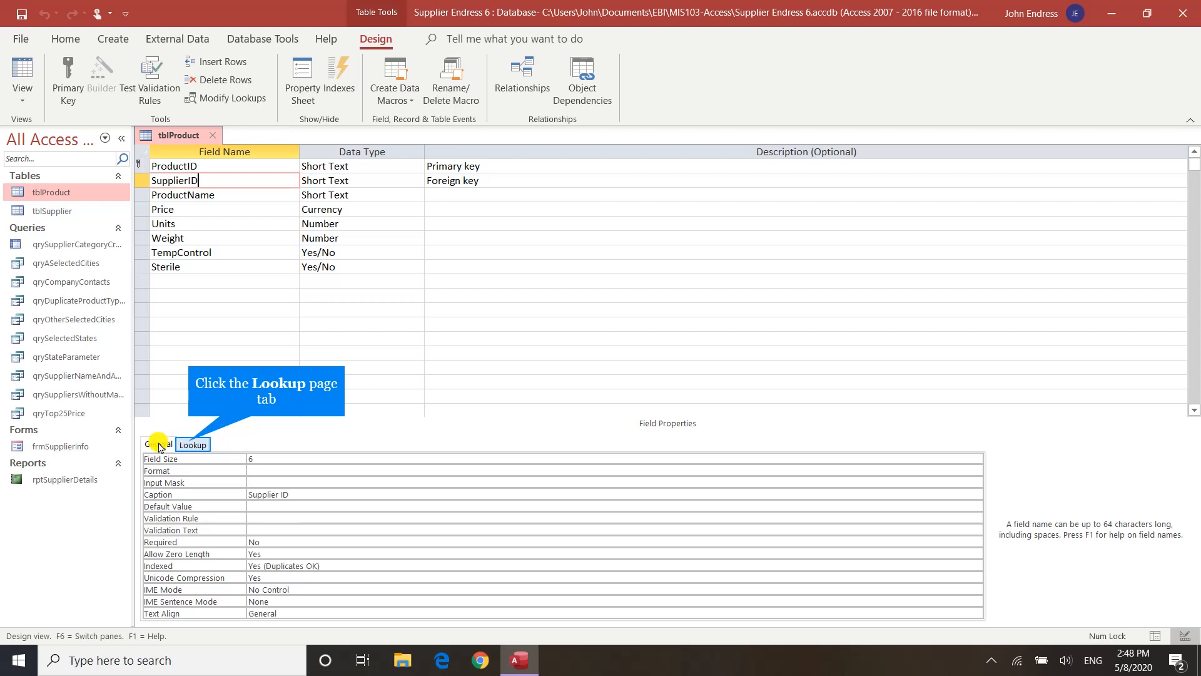
click(191, 445)
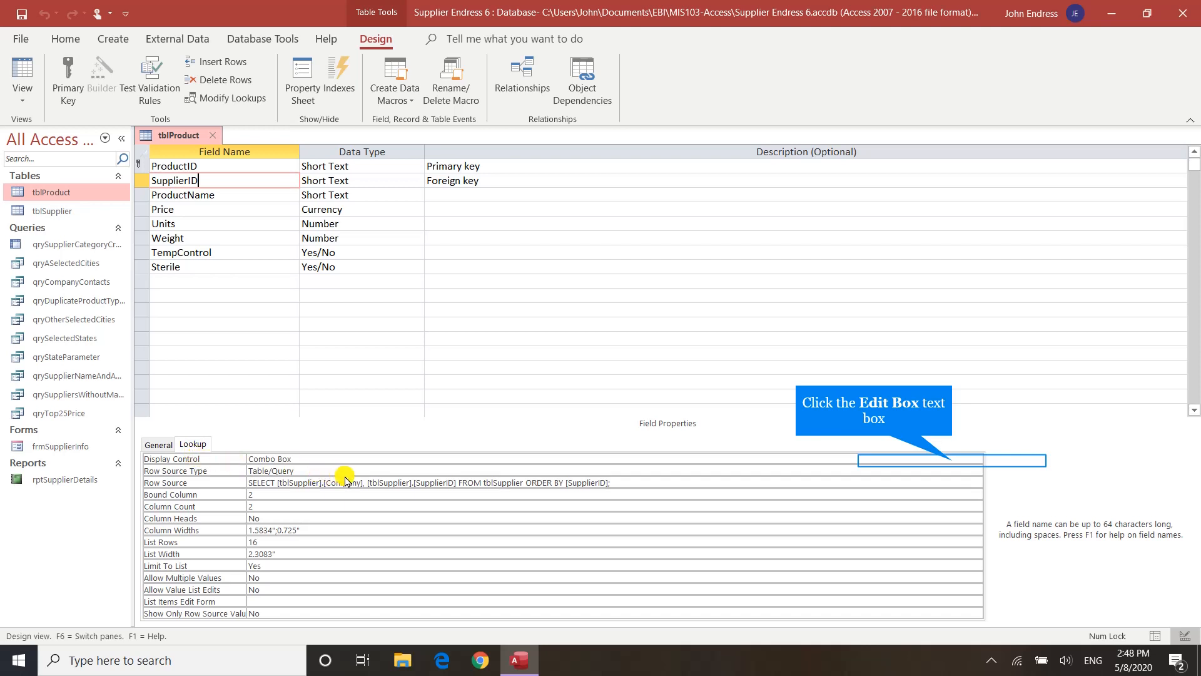
click(952, 460)
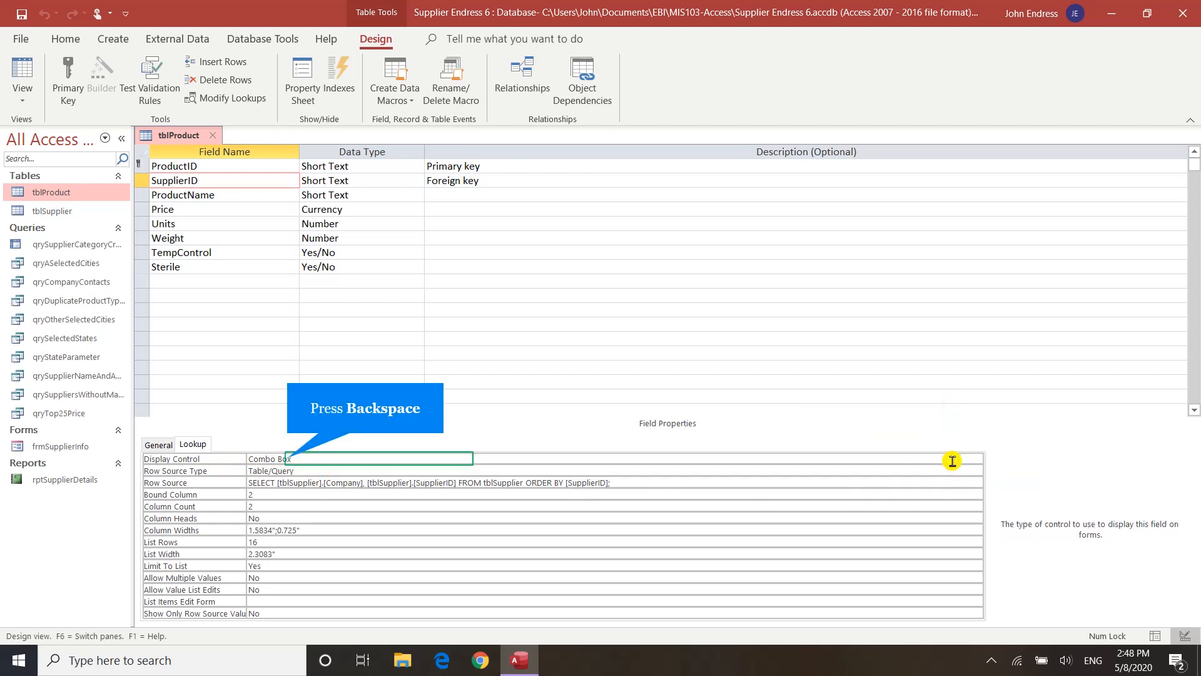
key(BackSpace)
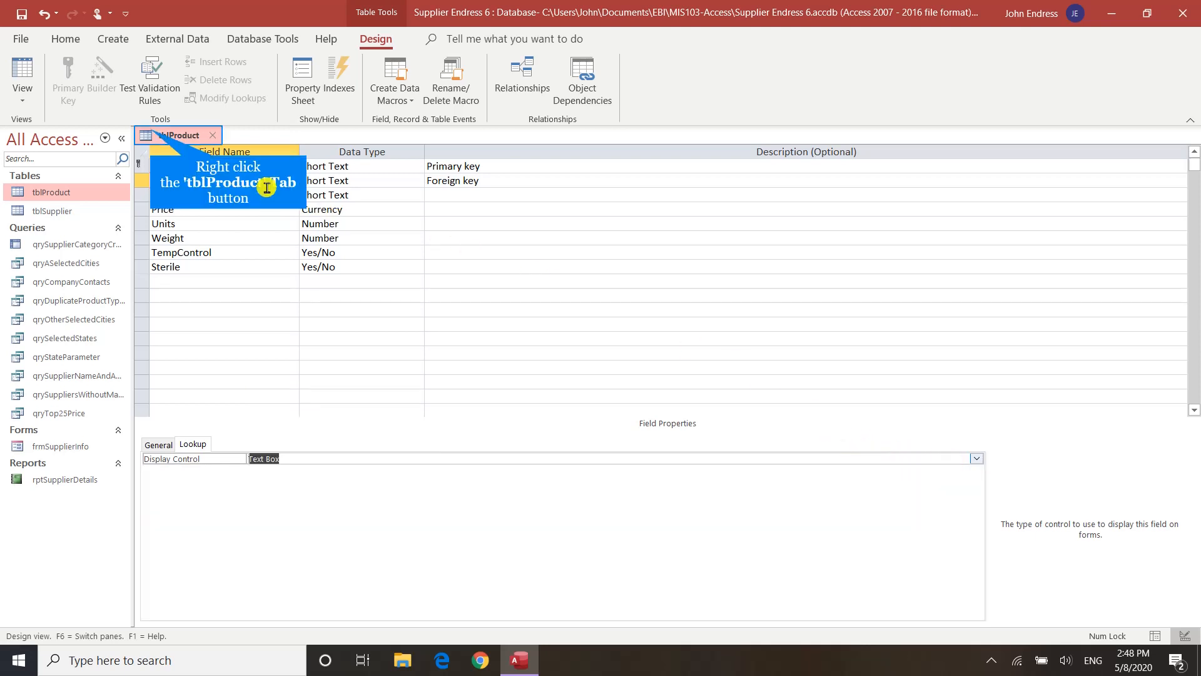
right_click(154, 135)
click(158, 141)
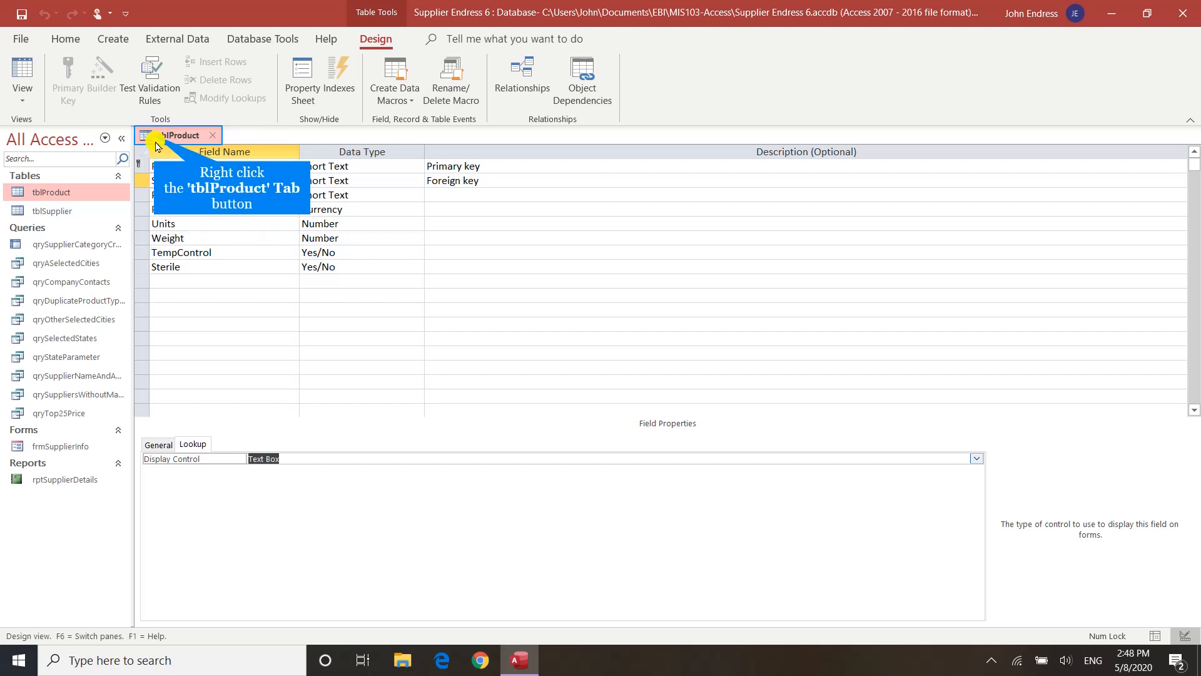
Step: Fit the Supplier ID column width to its contents in the tblProduct datasheet and close the table
right_click(156, 143)
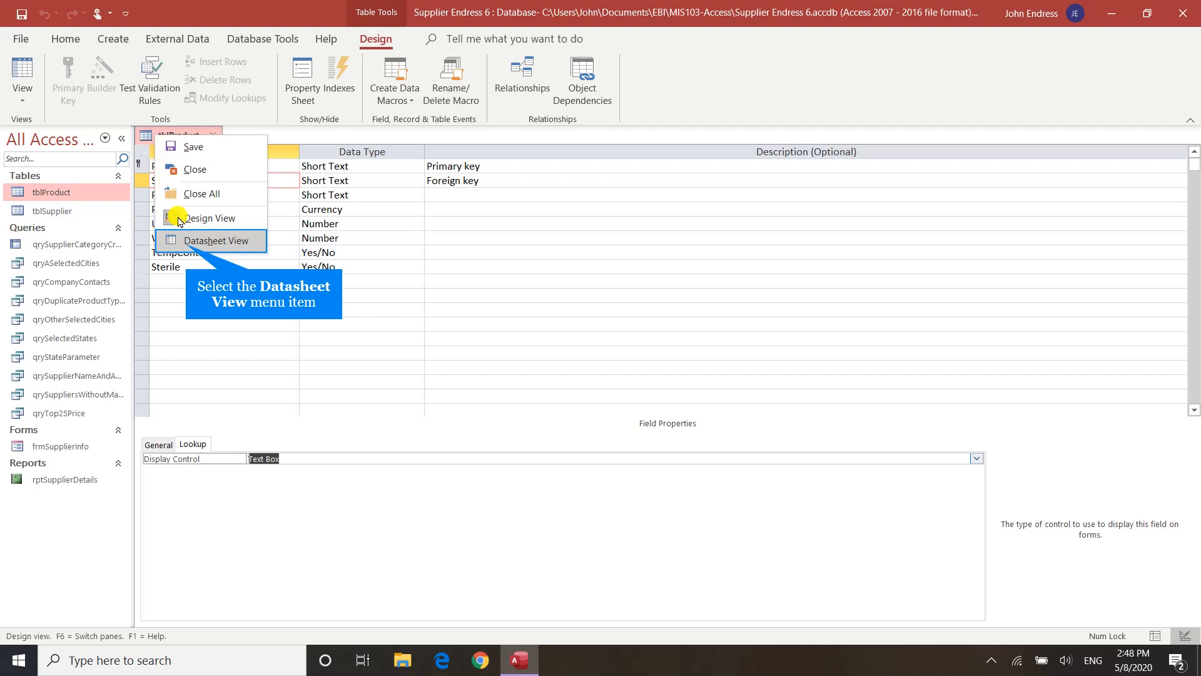
click(188, 246)
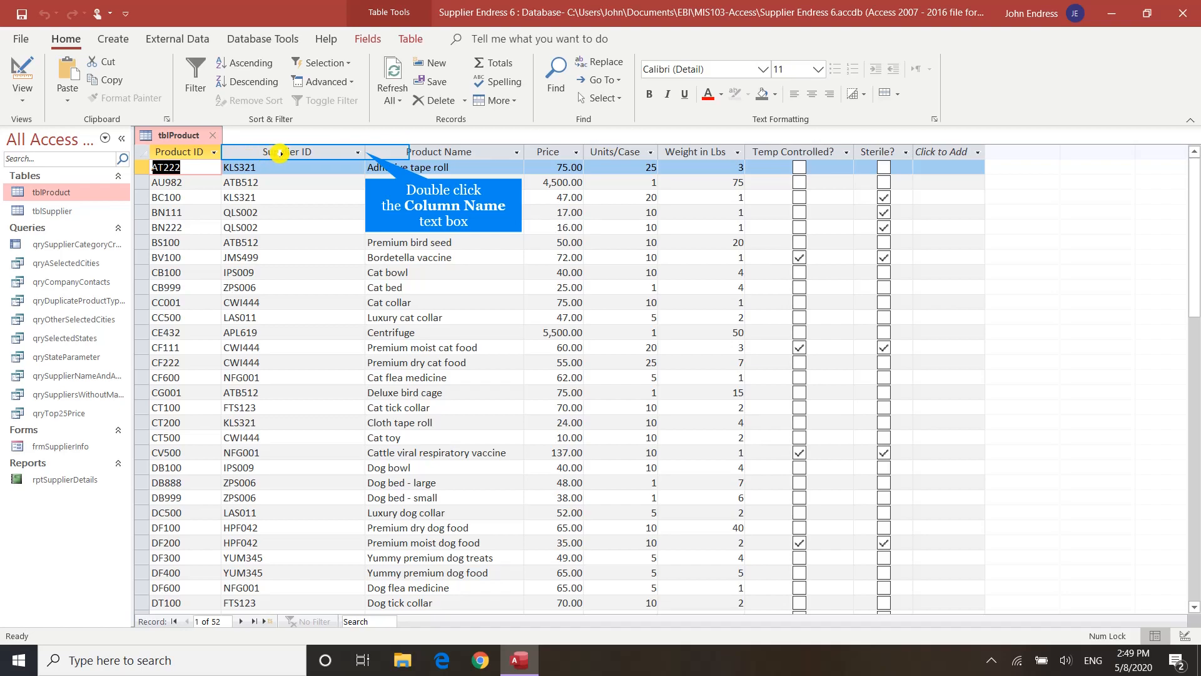
double_click(366, 152)
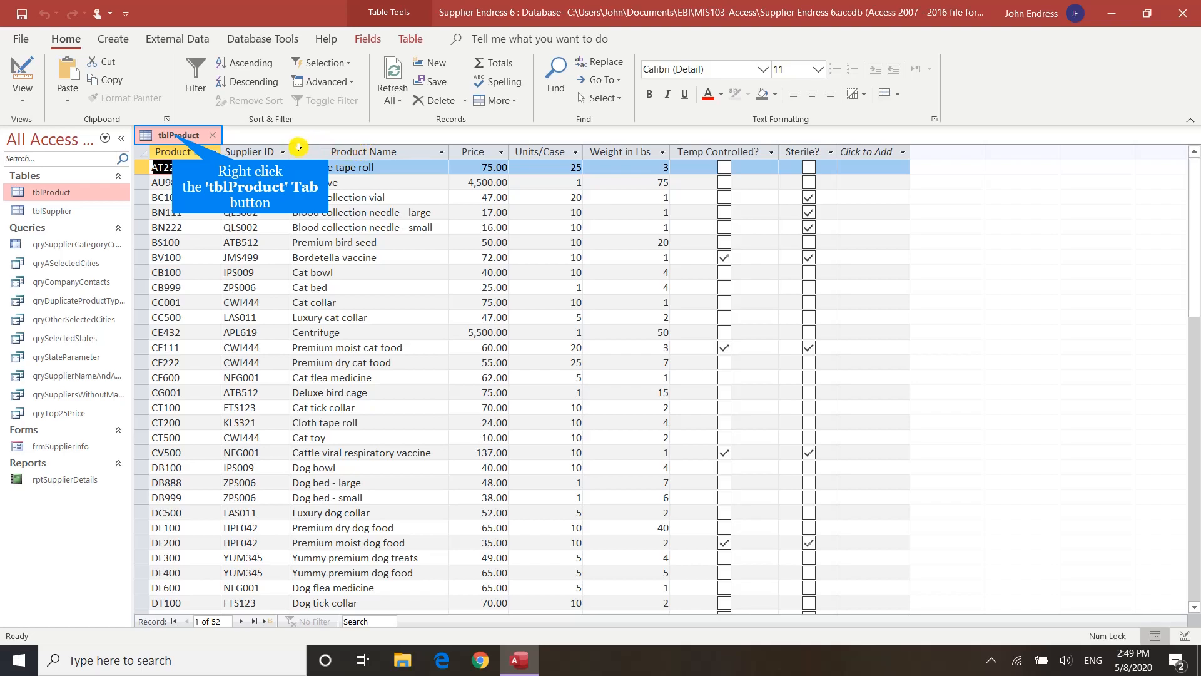
right_click(179, 137)
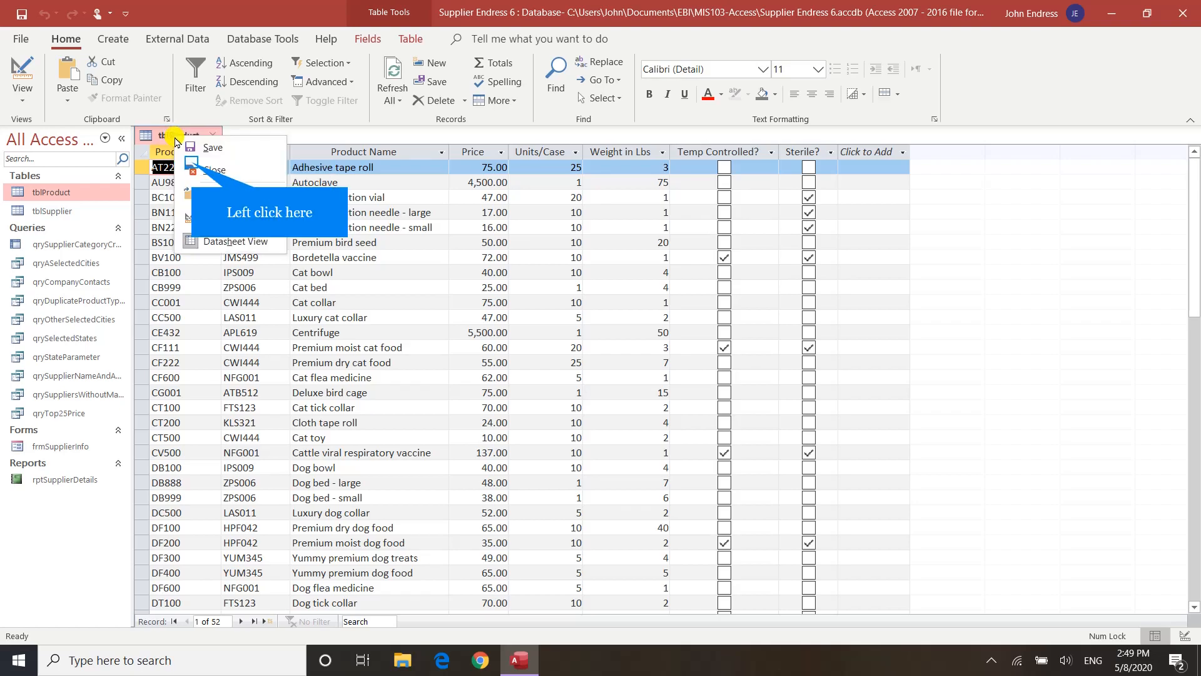
click(193, 166)
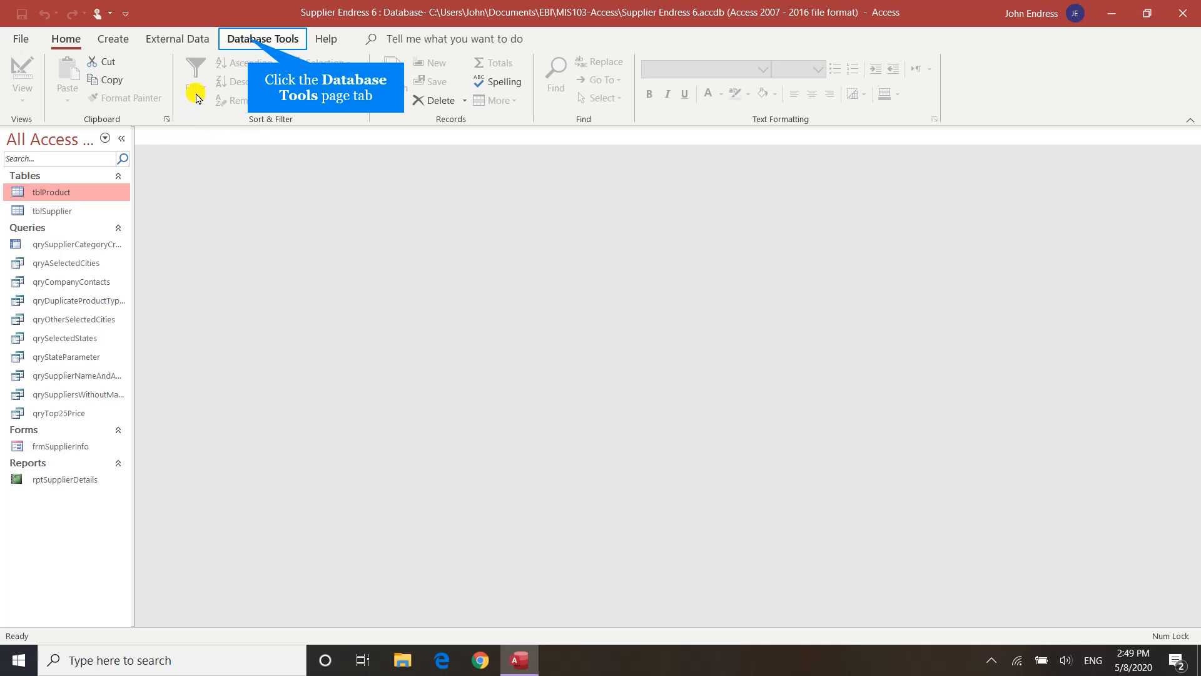
Step: Edit the tblSupplier–tblProduct relationship to enforce referential integrity with Cascade Update Related Fields, and close the relationships layout
click(249, 43)
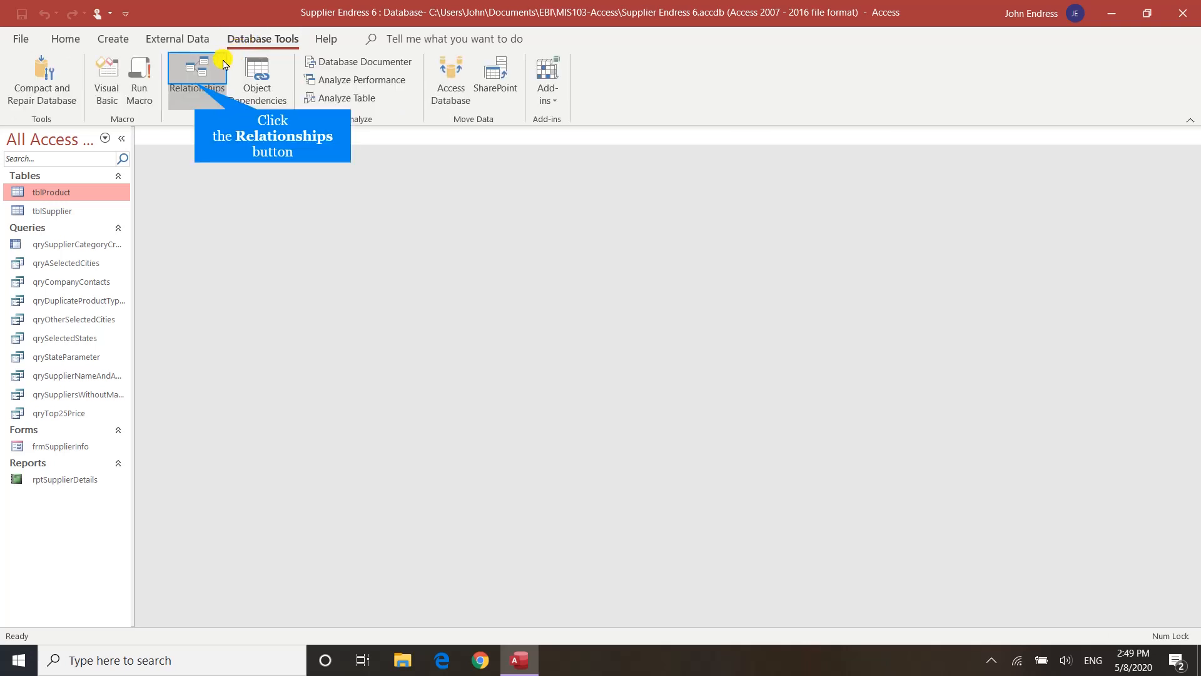
click(199, 83)
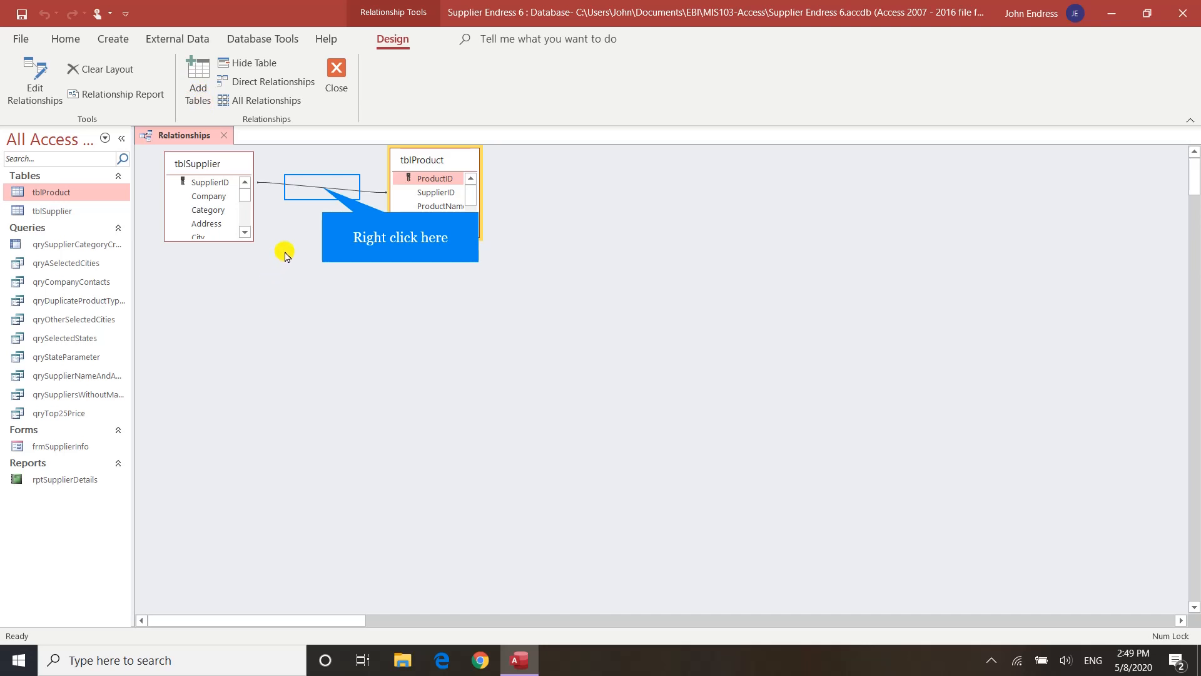
right_click(322, 192)
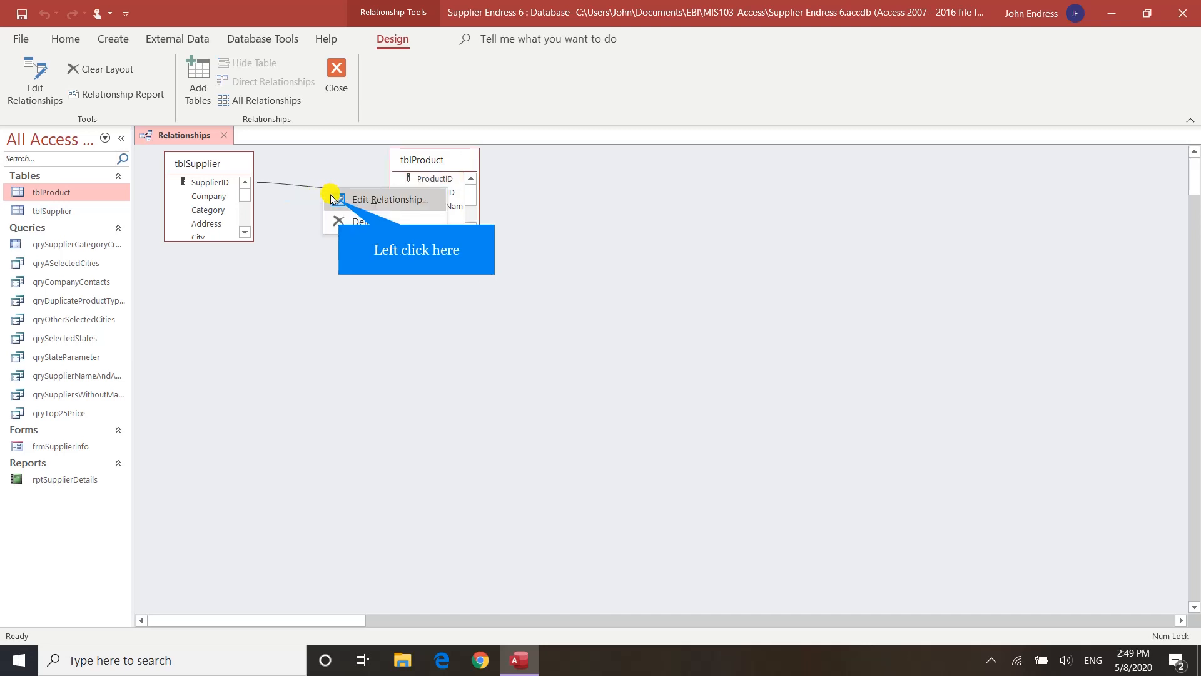
click(338, 202)
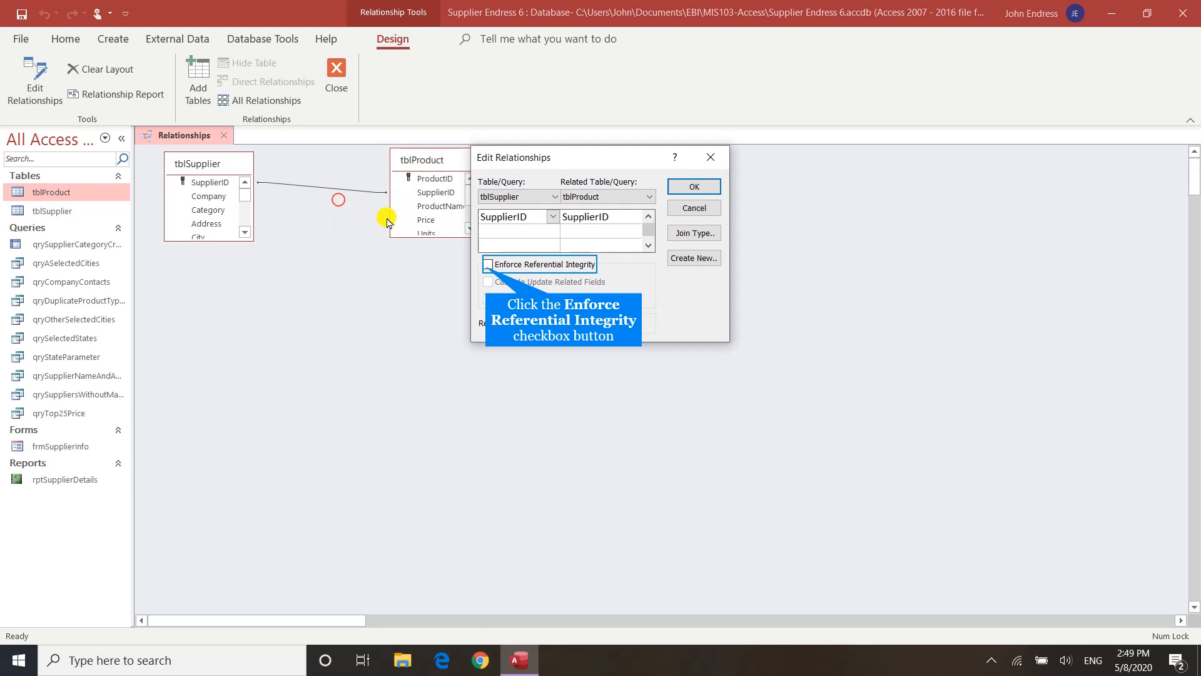
click(488, 268)
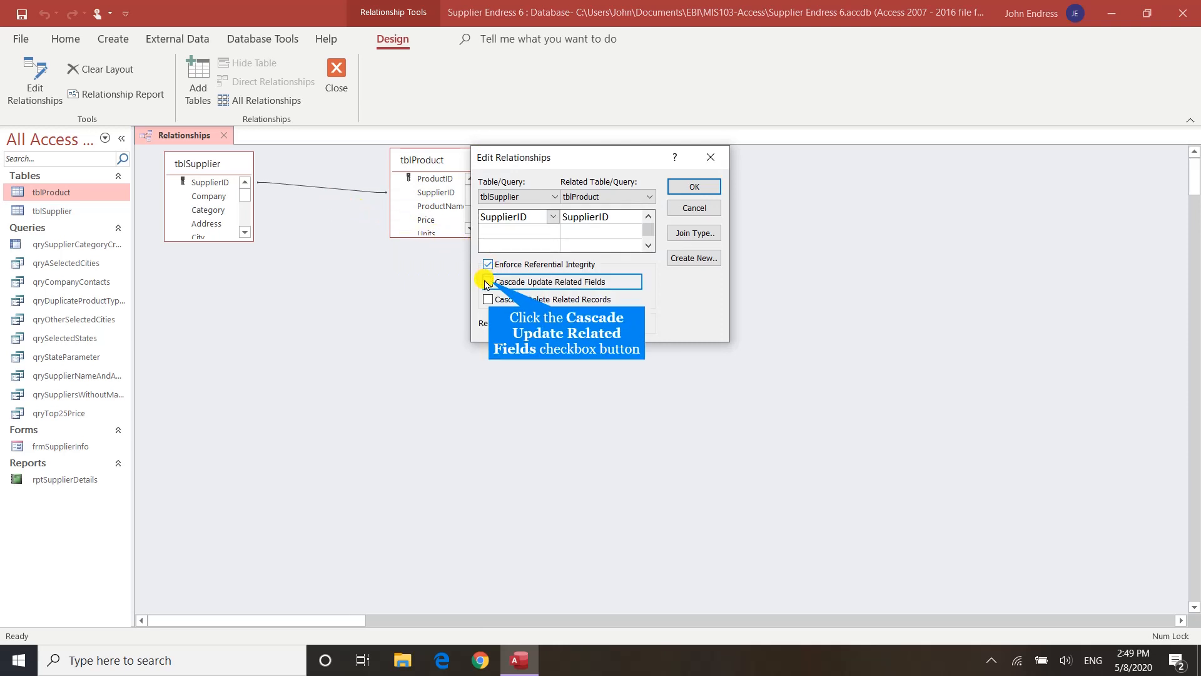
click(488, 282)
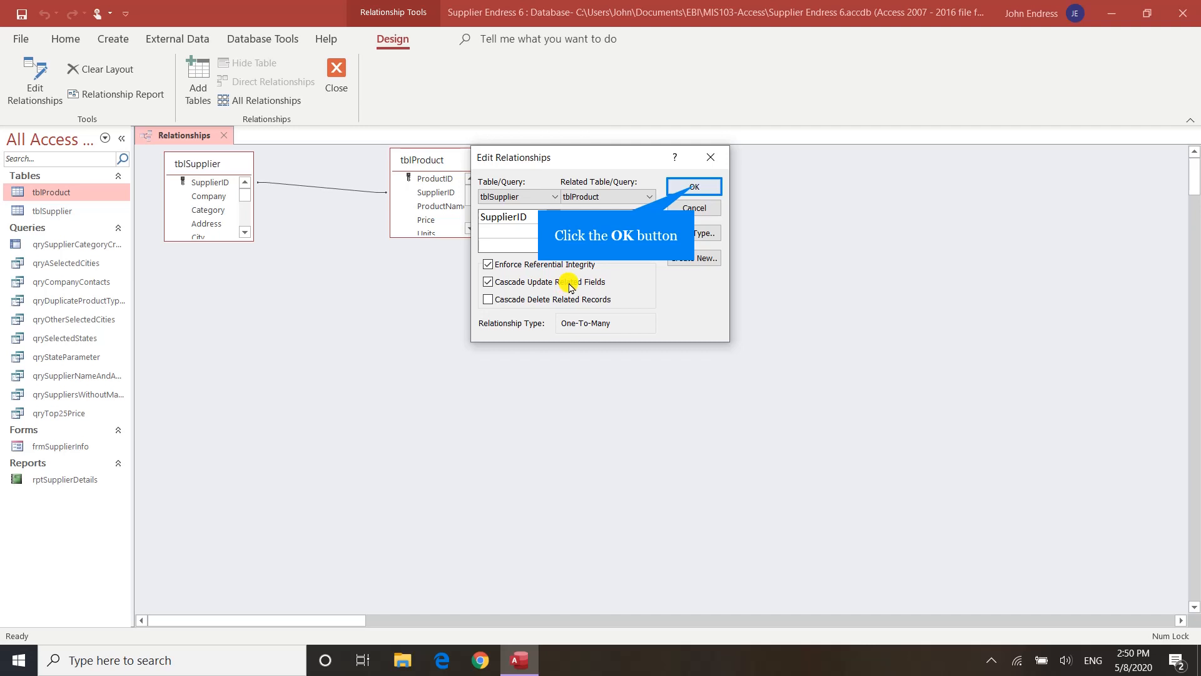
click(694, 189)
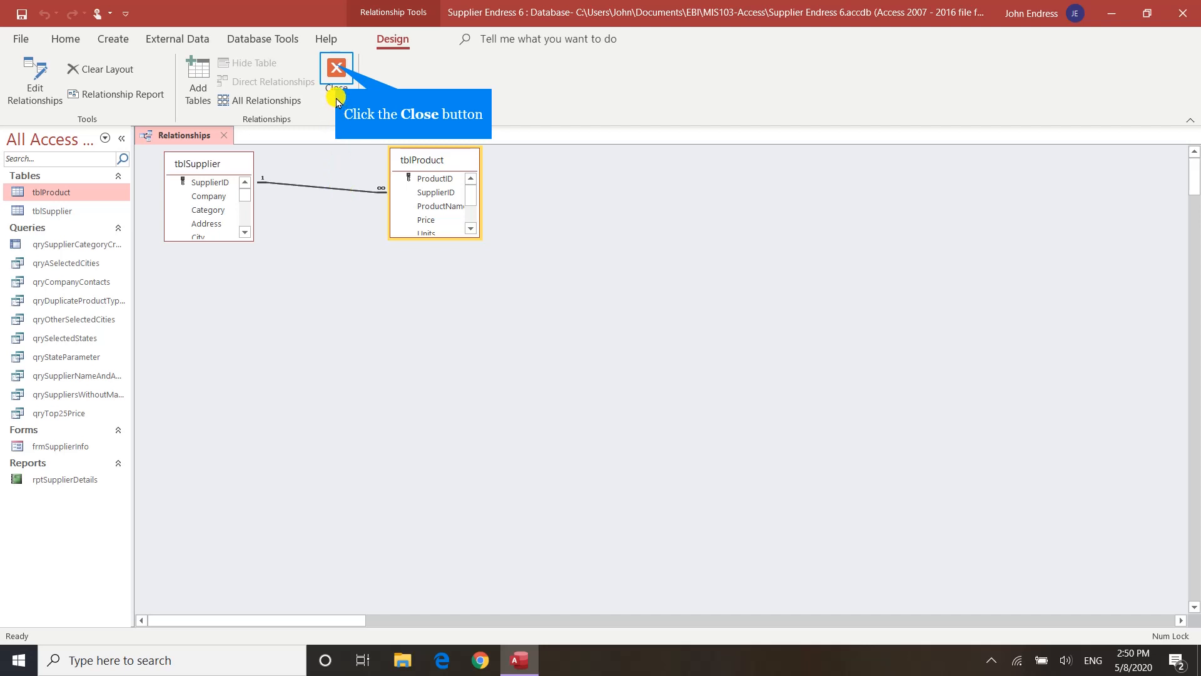
click(336, 68)
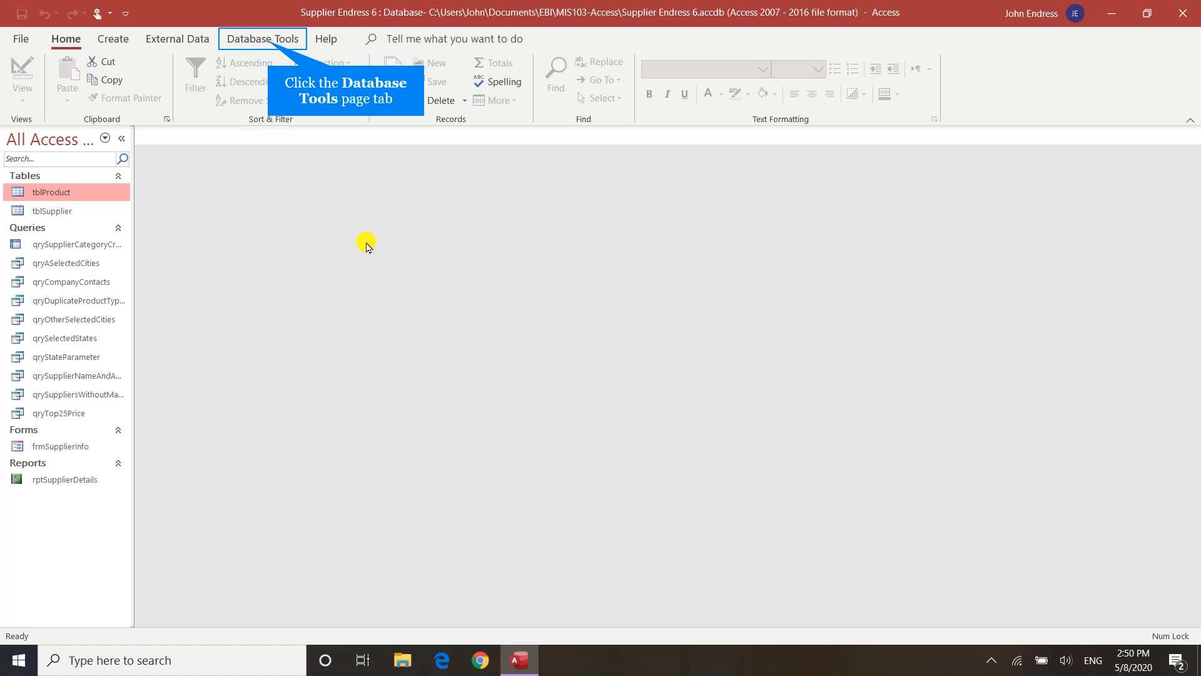
Step: Generate a relationship report from the tblSupplier–tblProduct relationships layout
click(268, 40)
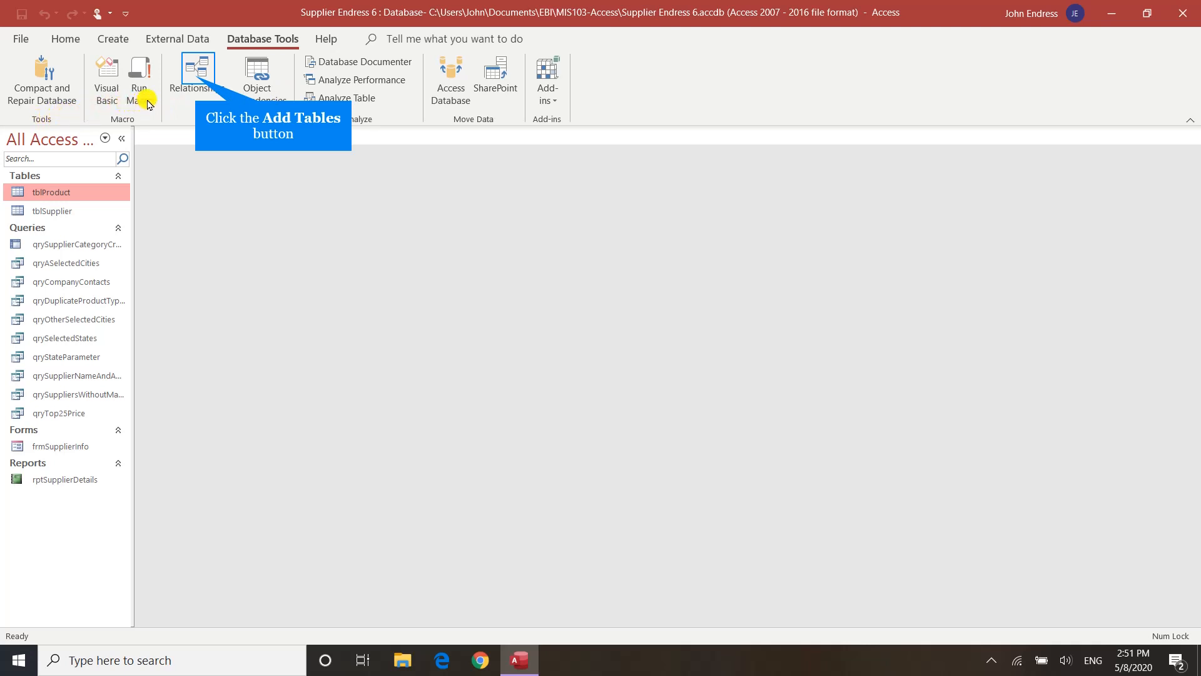
click(212, 82)
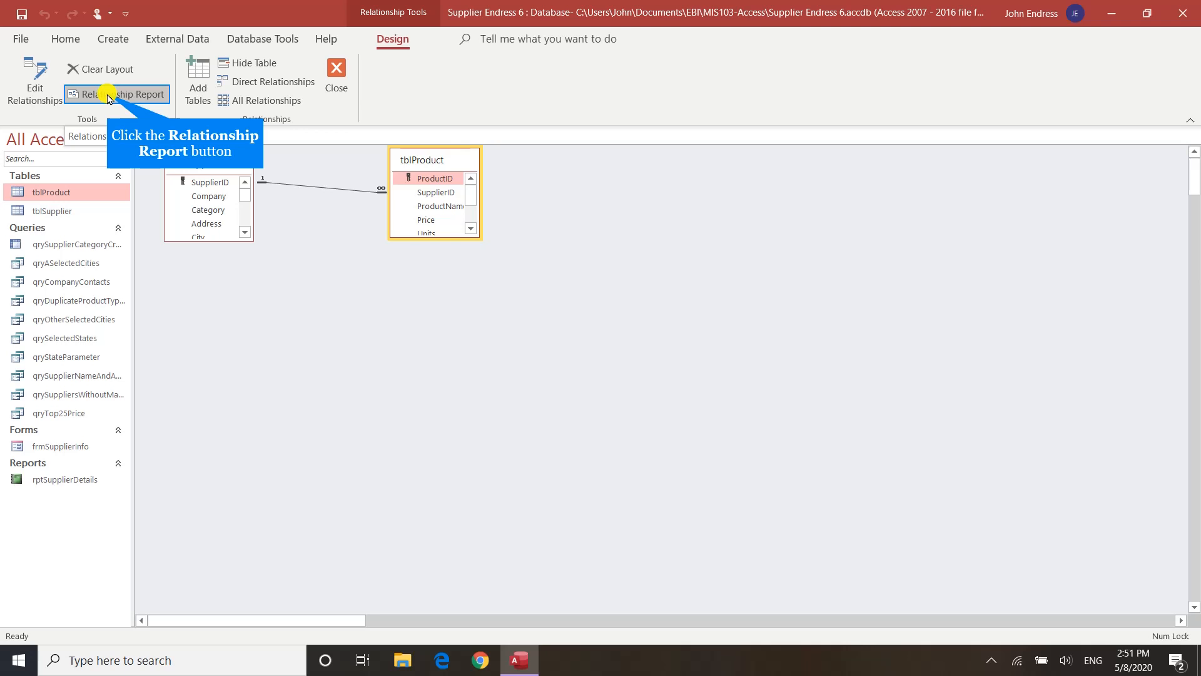
click(109, 97)
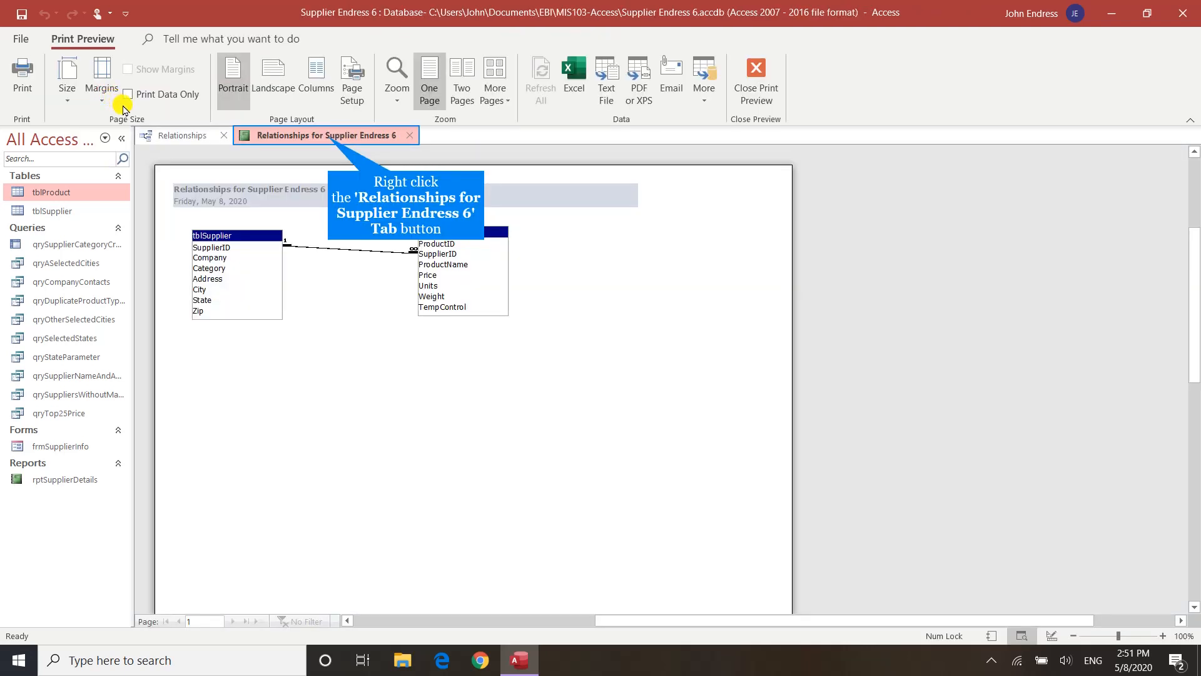
Step: Save the relationship report under the name rptRelationshipsForProducts
right_click(325, 137)
click(337, 149)
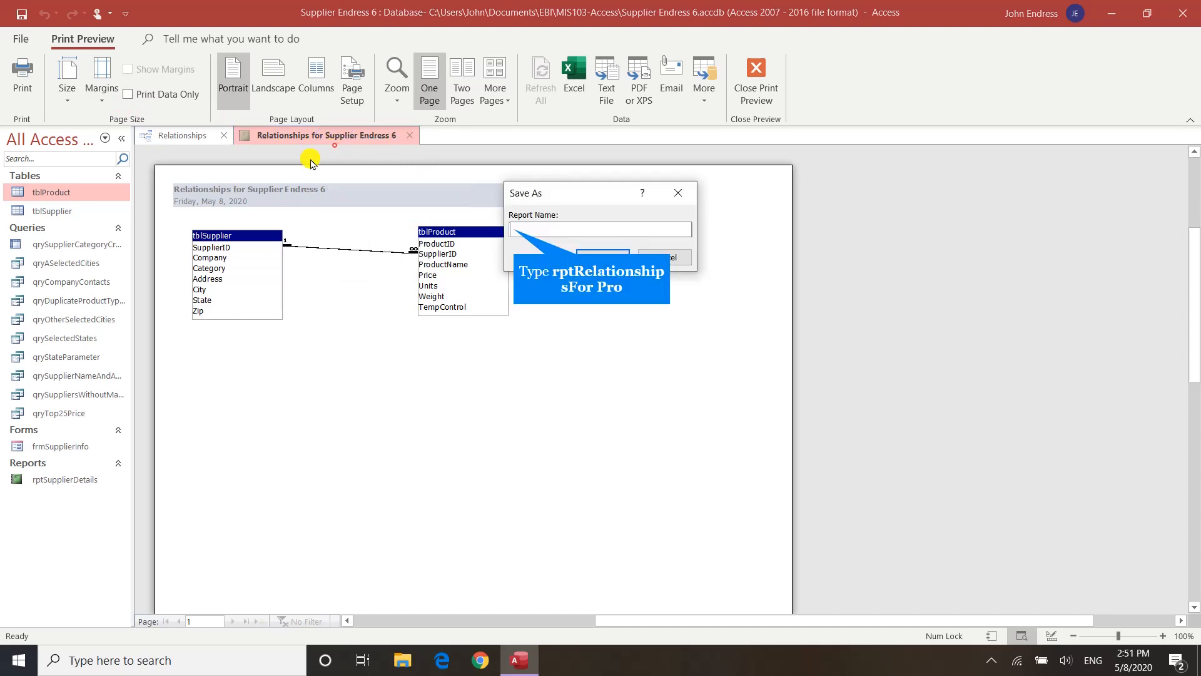
text(rptR)
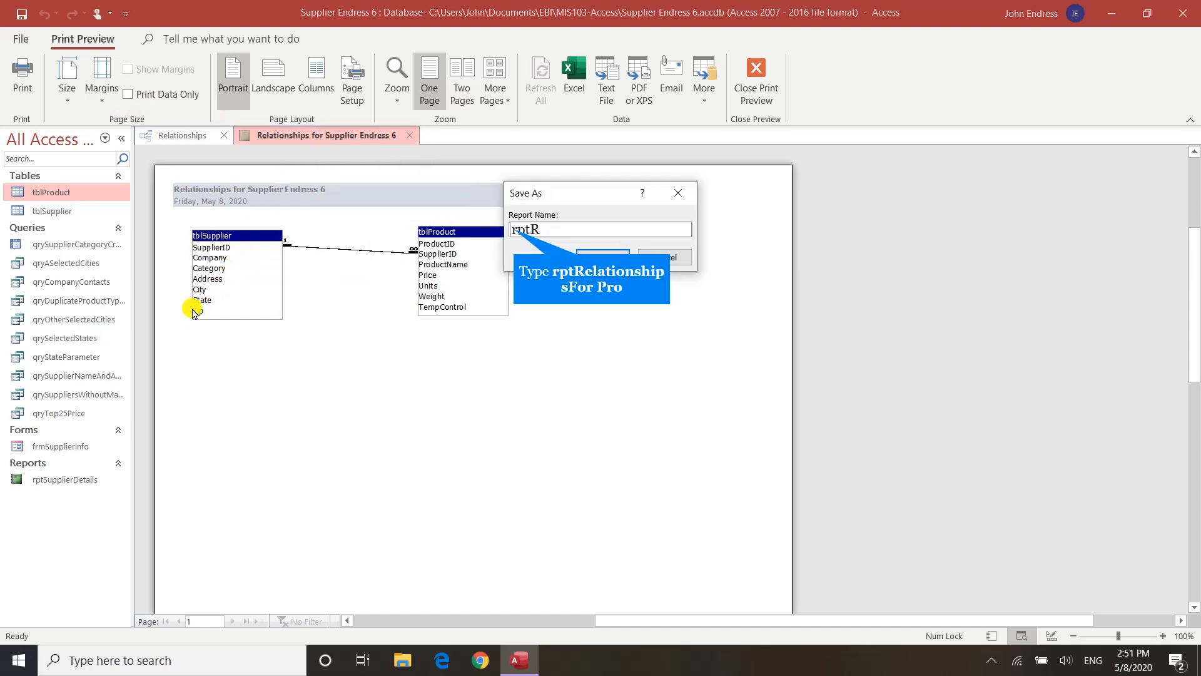
text(elat)
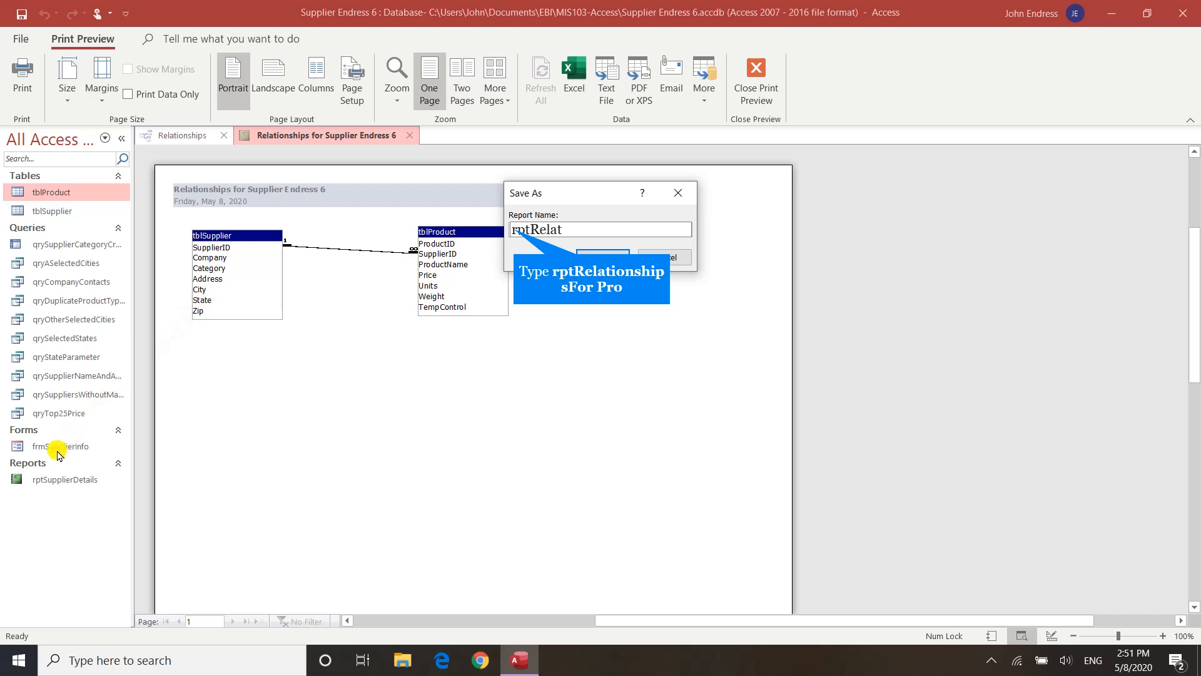
text(ionshipsFor)
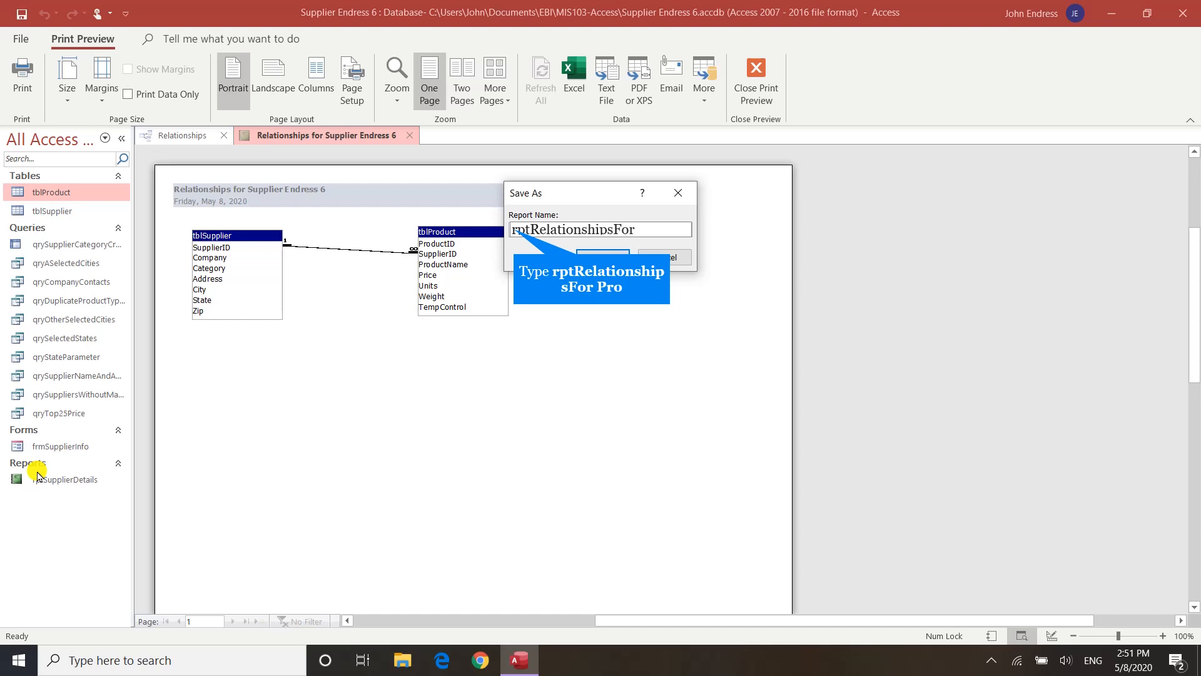
key(BackSpace)
key(BackSpace)
key(BackSpace)
key(BackSpace)
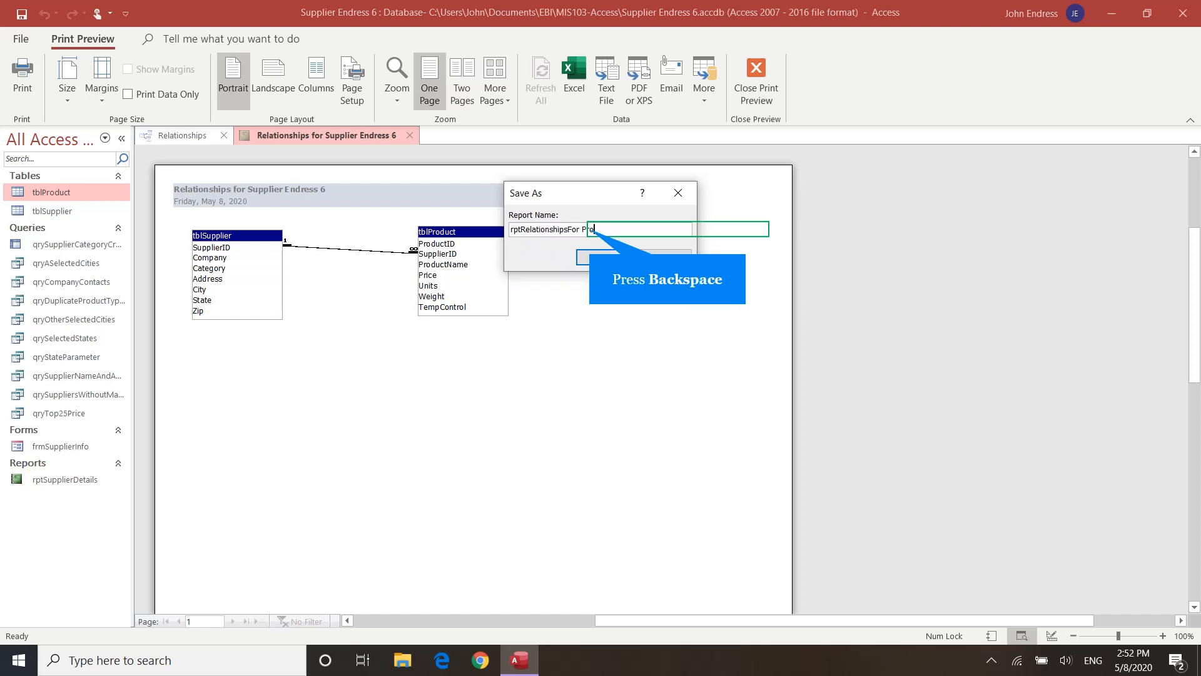
text(Product)
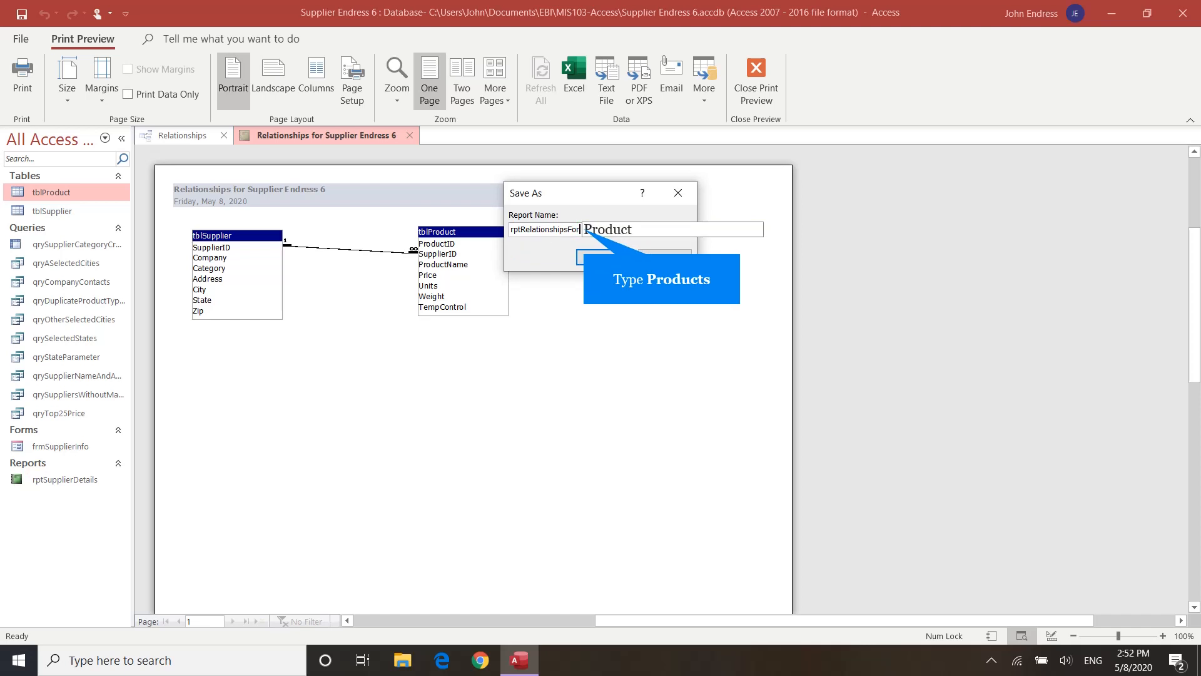
text(s)
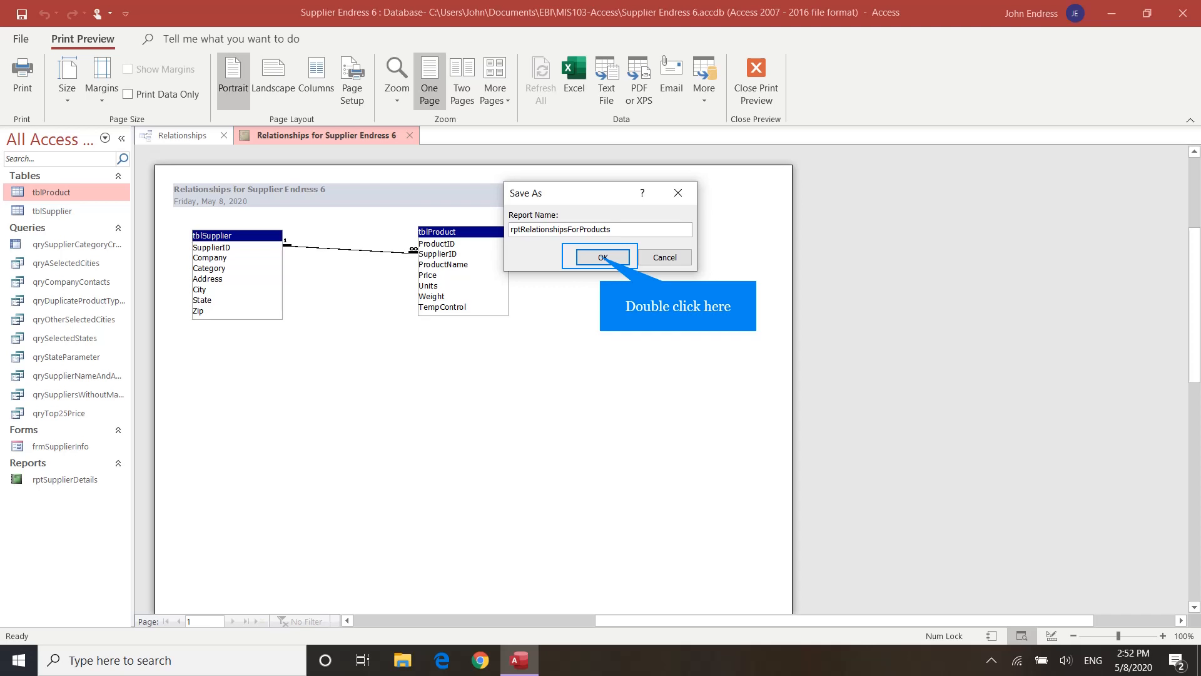
click(603, 258)
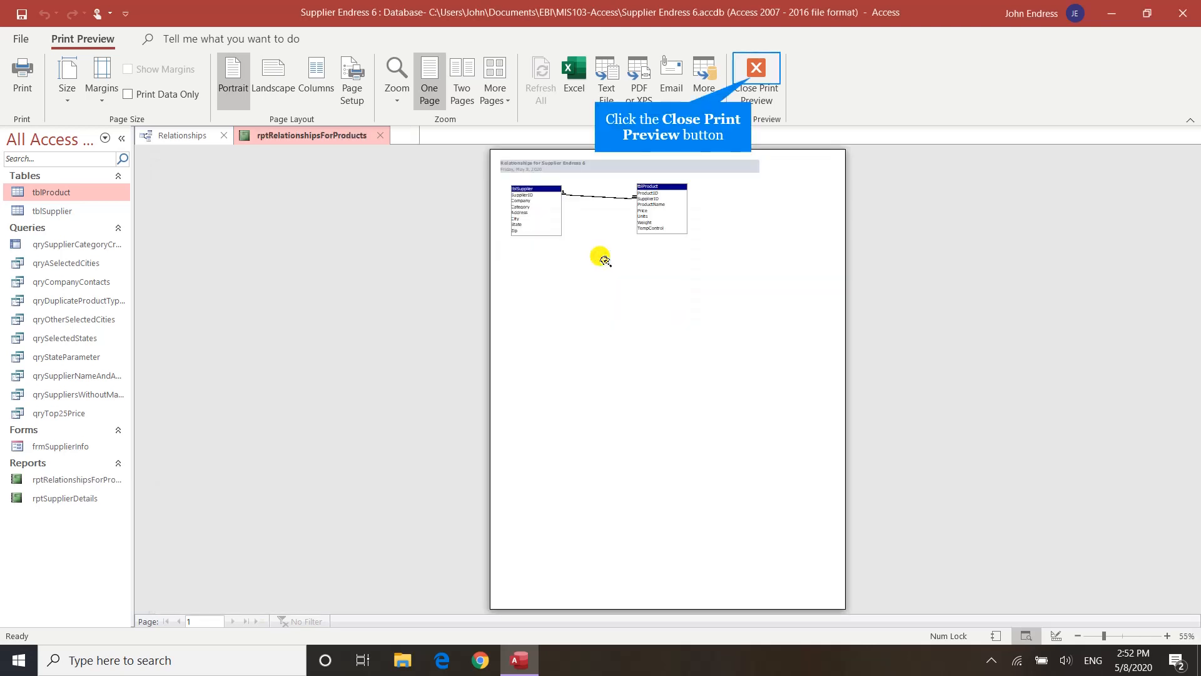
Step: Close the report's print preview, the rptRelationshipsForProducts report and the relationships layout
click(752, 86)
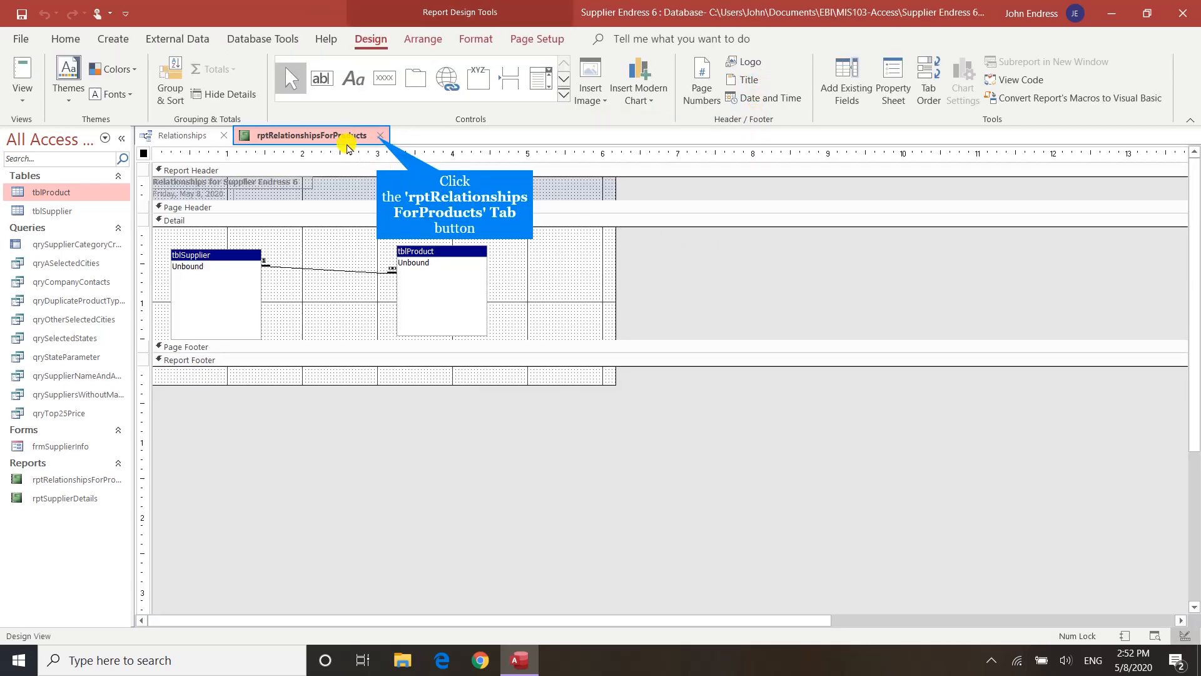
click(377, 136)
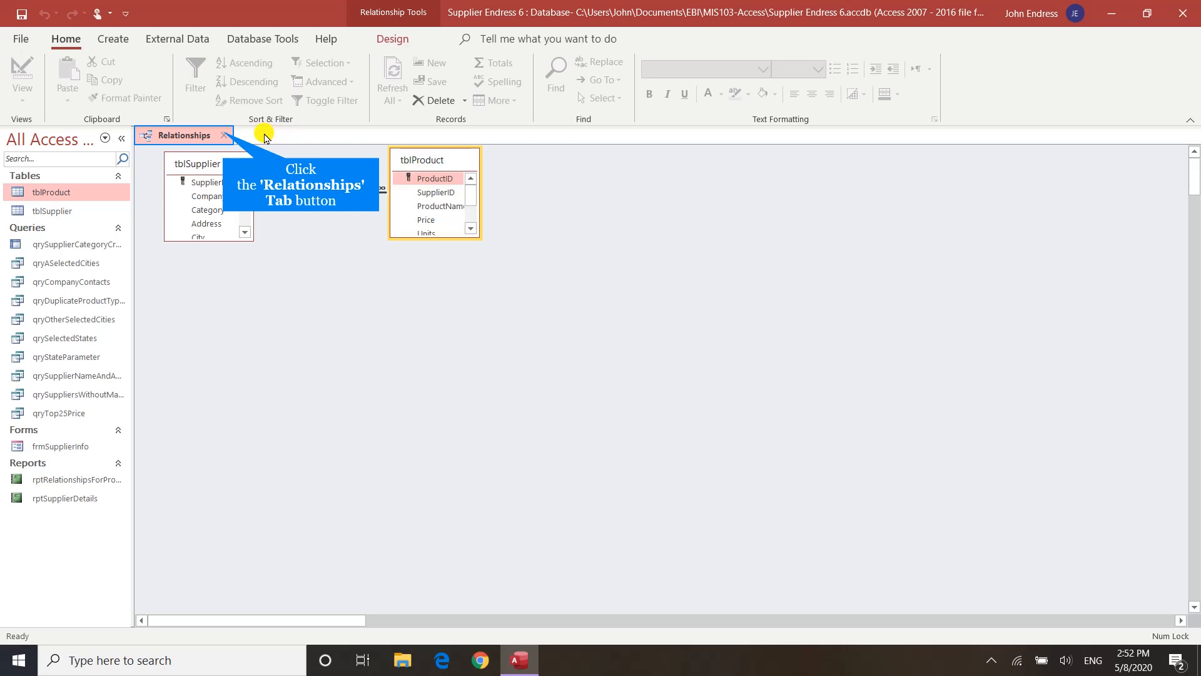
click(225, 135)
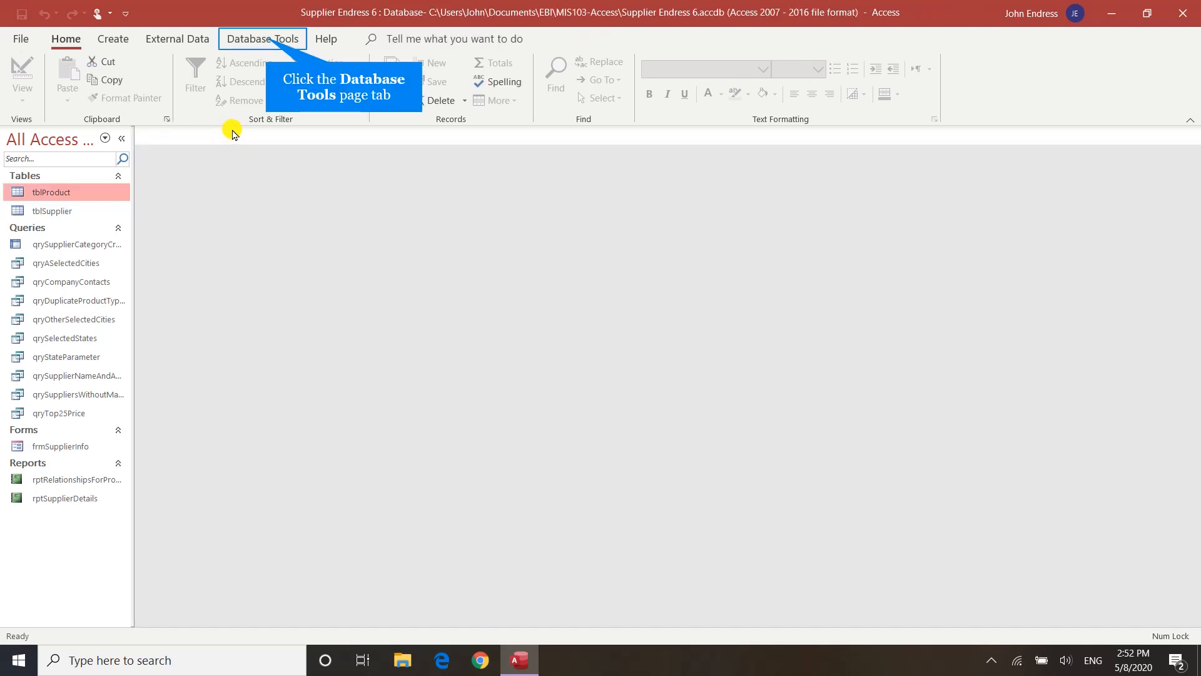
Step: Run the Database Documenter on the qryCompanyContacts query with the existing print options, examine the object definition, and close the preview
click(263, 38)
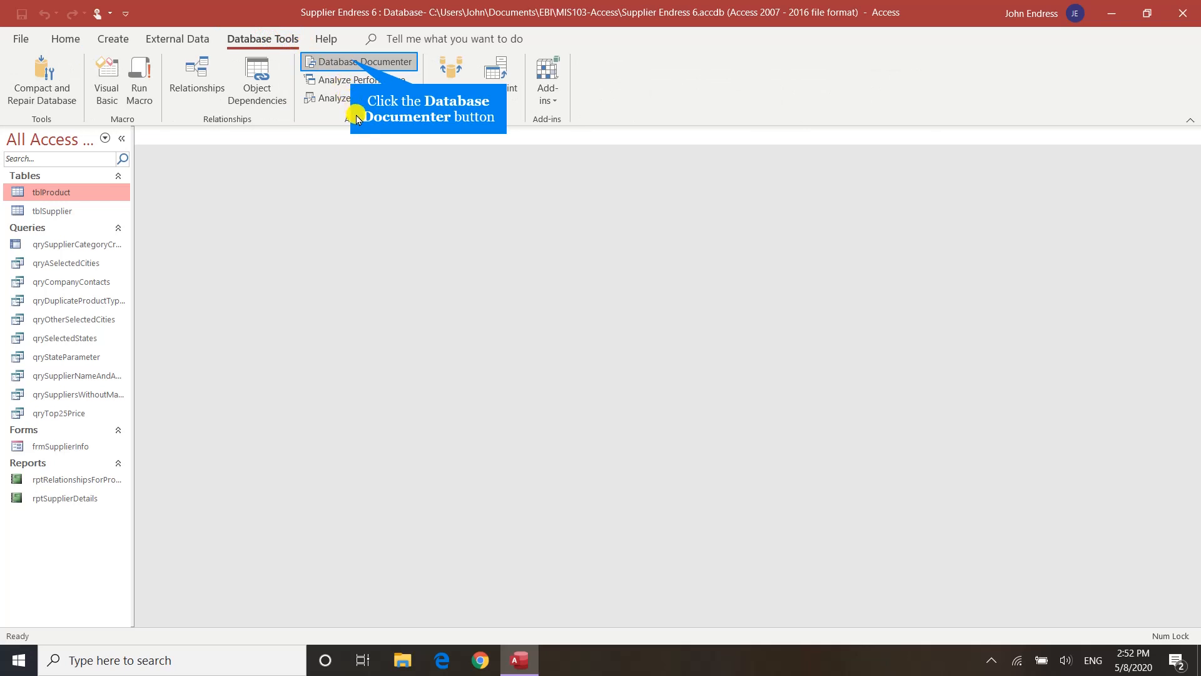
click(352, 64)
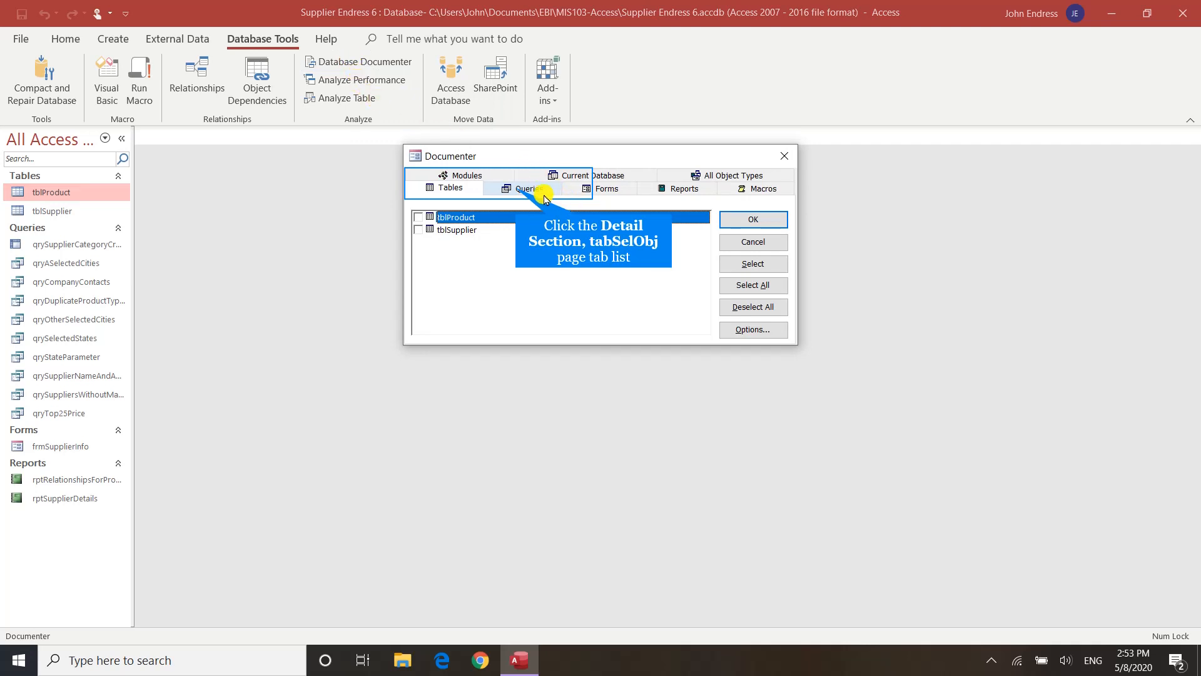
click(513, 191)
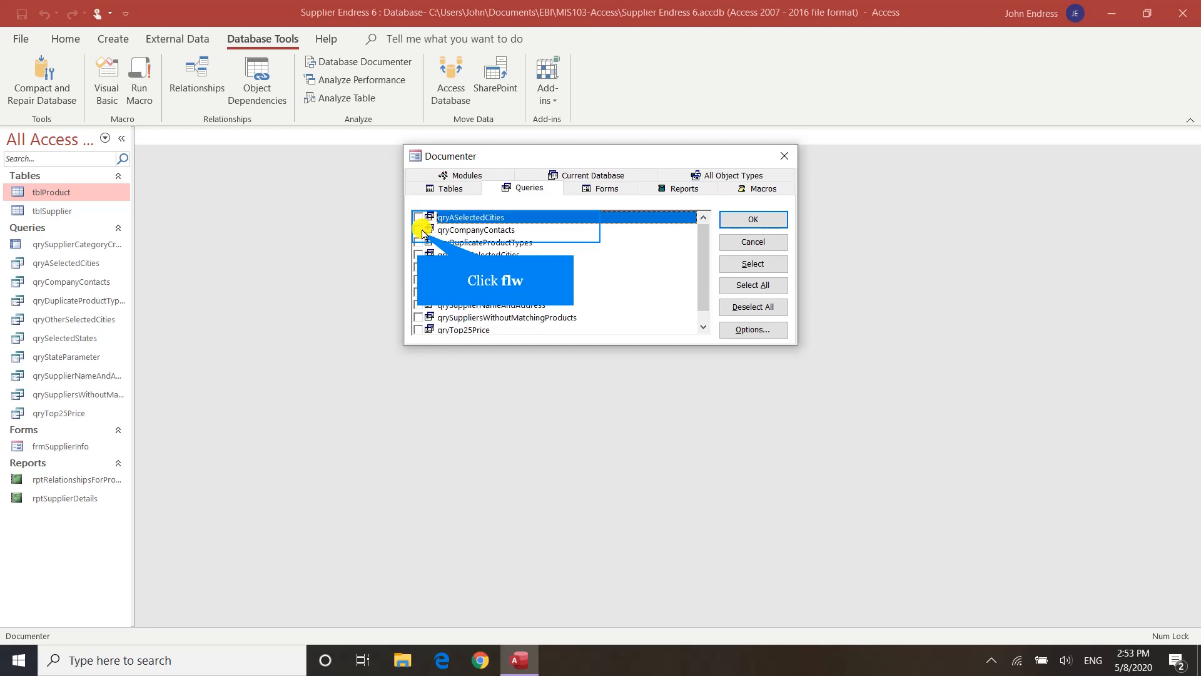
click(418, 231)
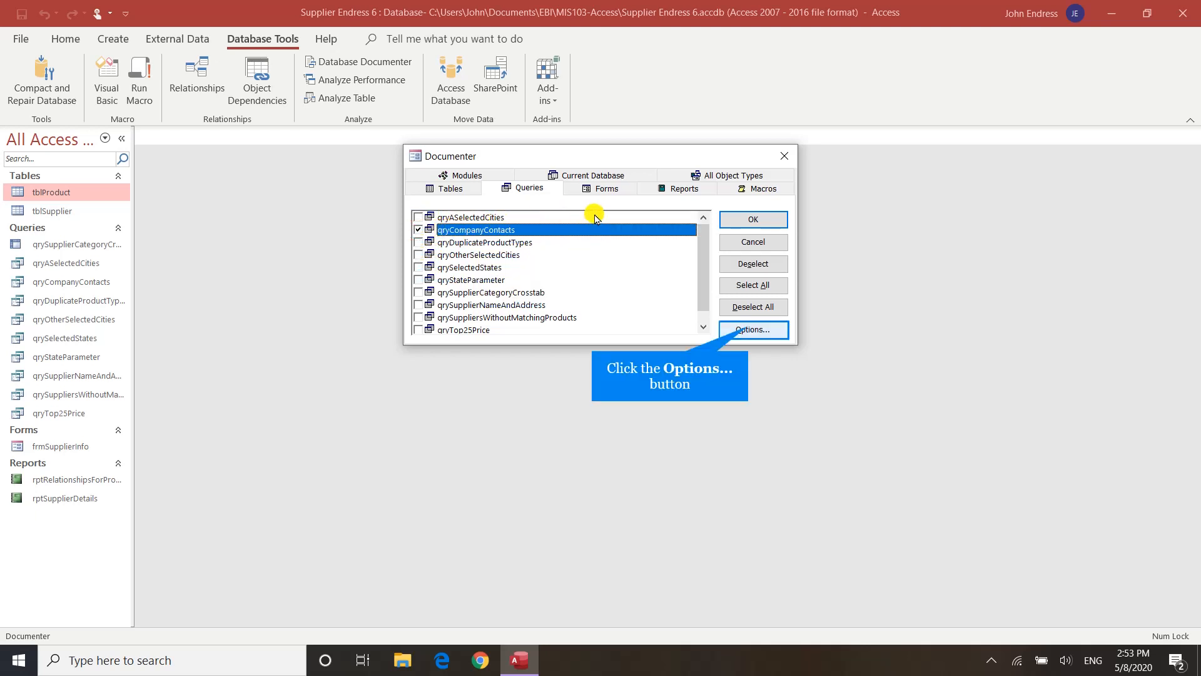
click(750, 331)
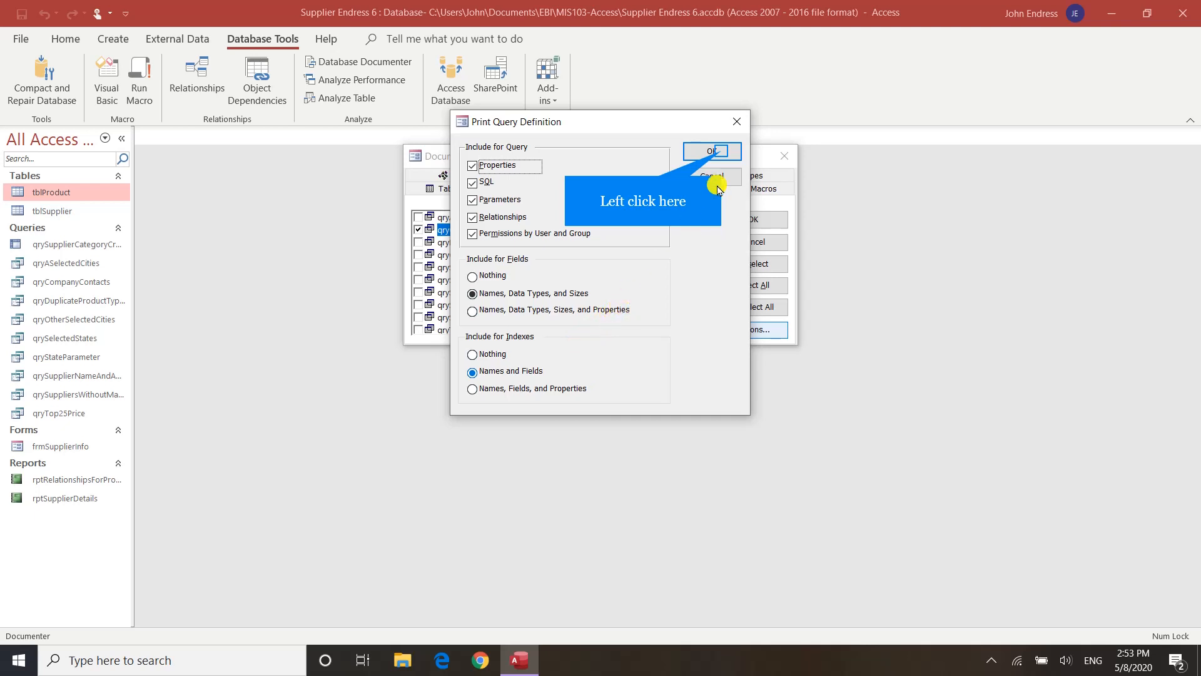
click(713, 152)
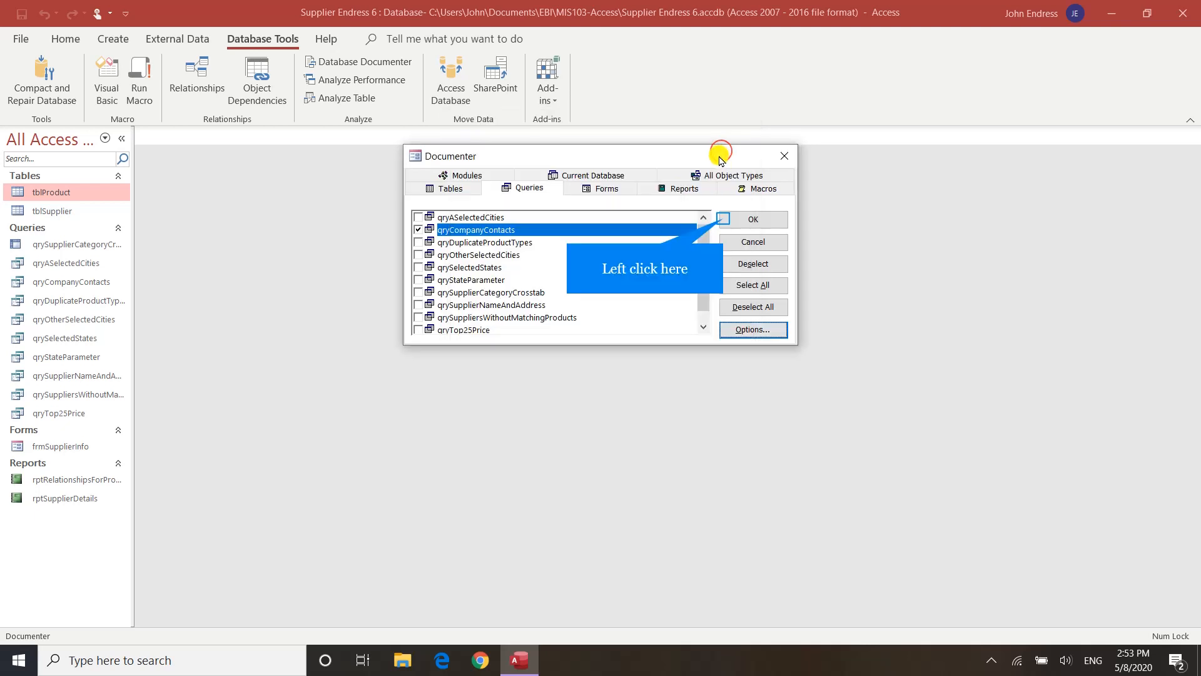
click(723, 222)
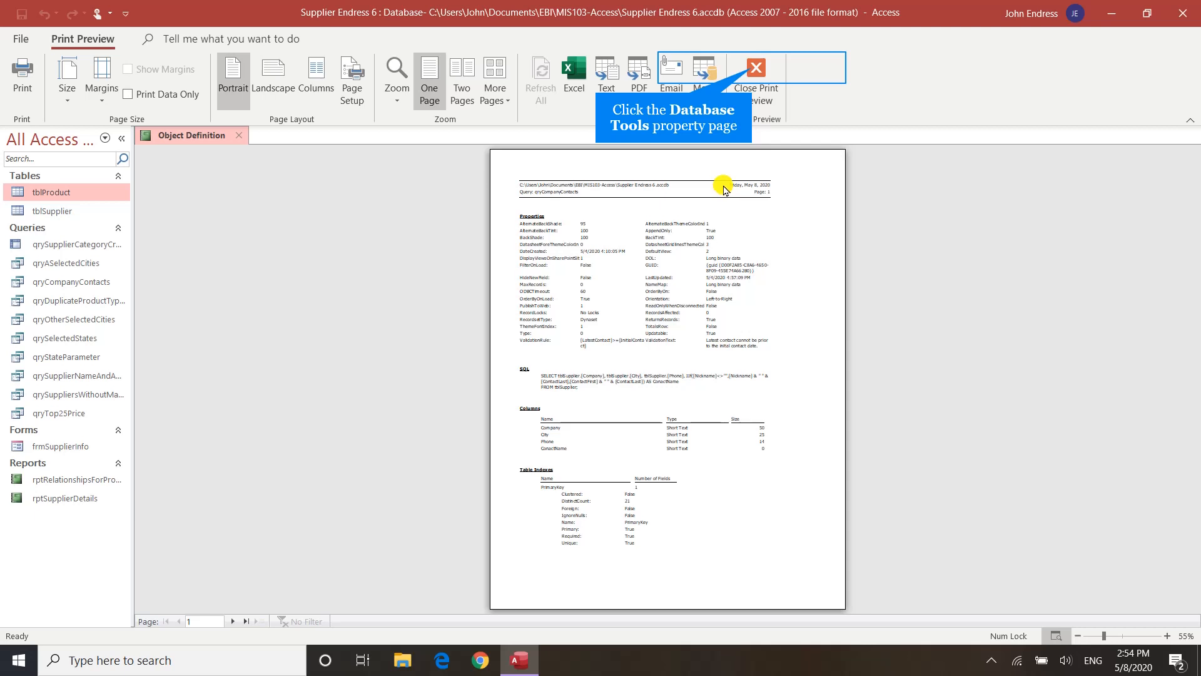
click(753, 72)
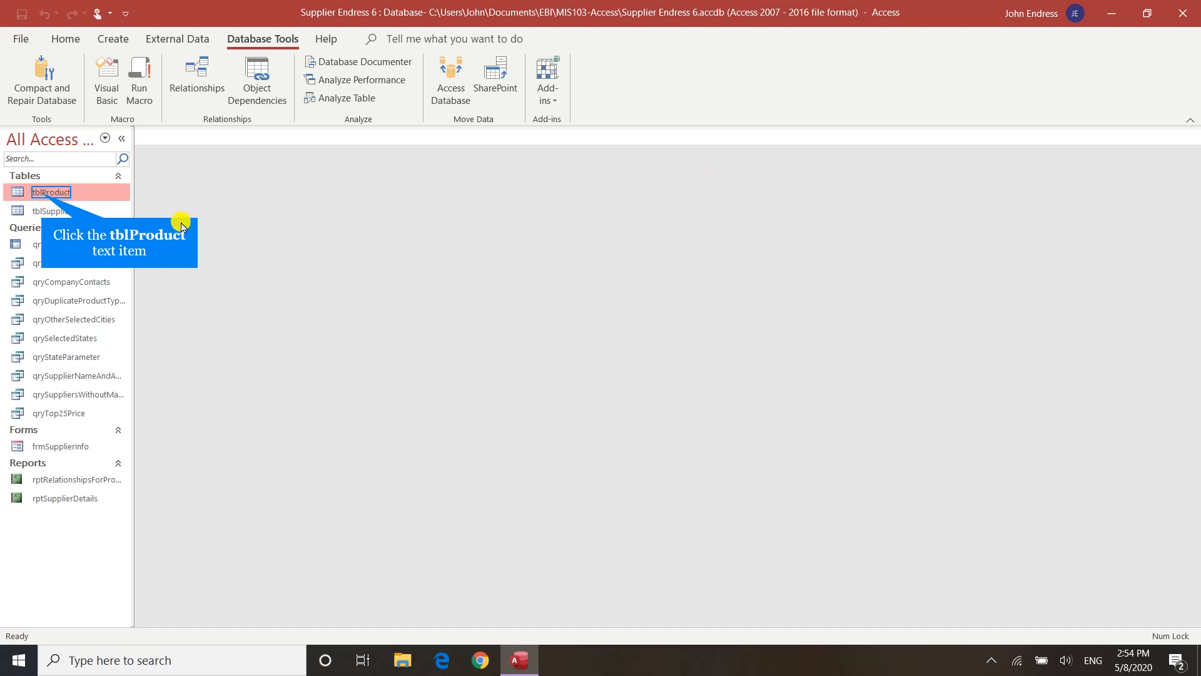
Step: Create a Datasheet form based on the tblProduct table
click(42, 195)
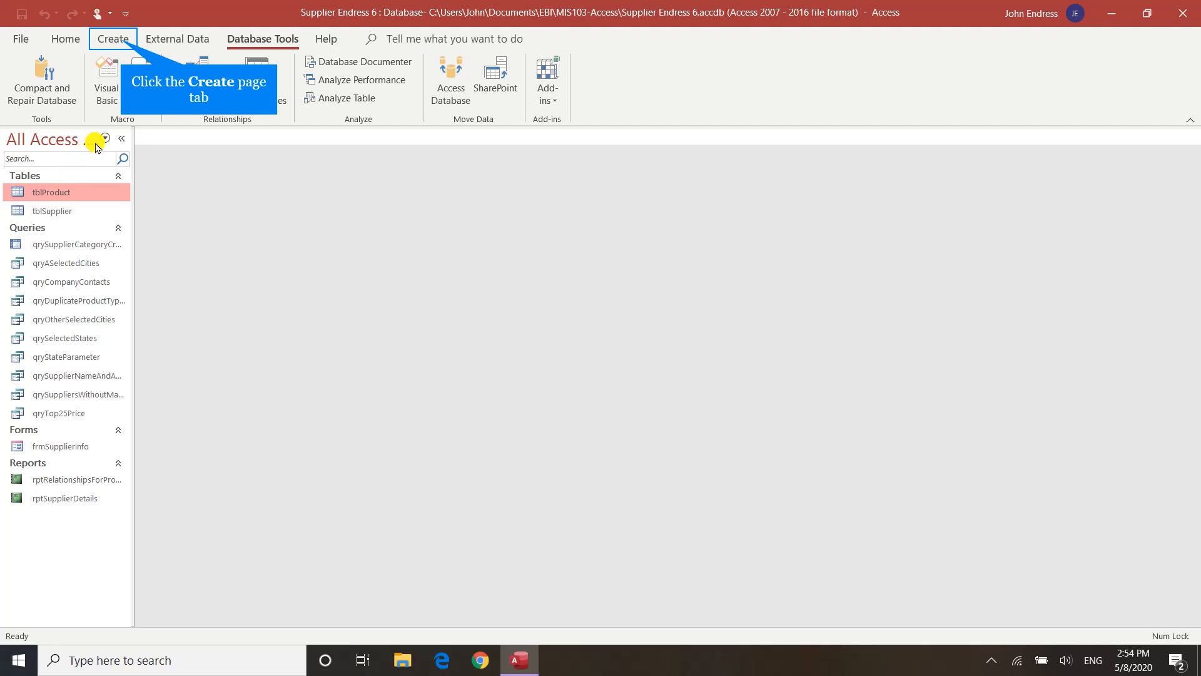
click(118, 39)
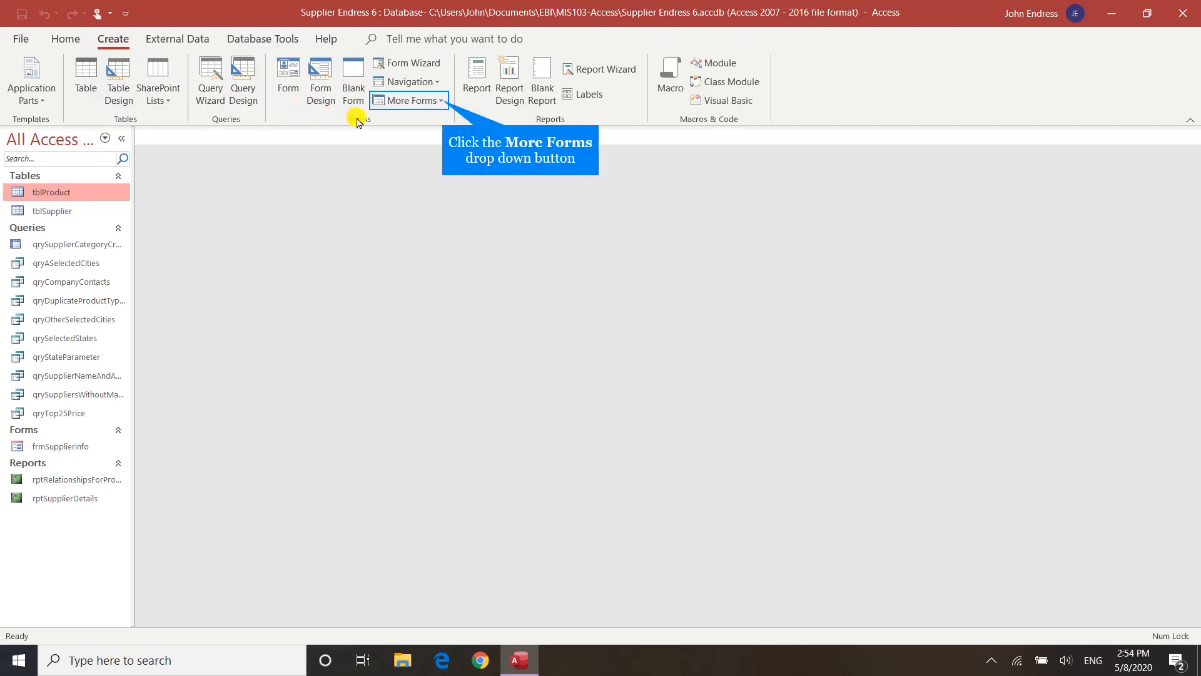
click(443, 103)
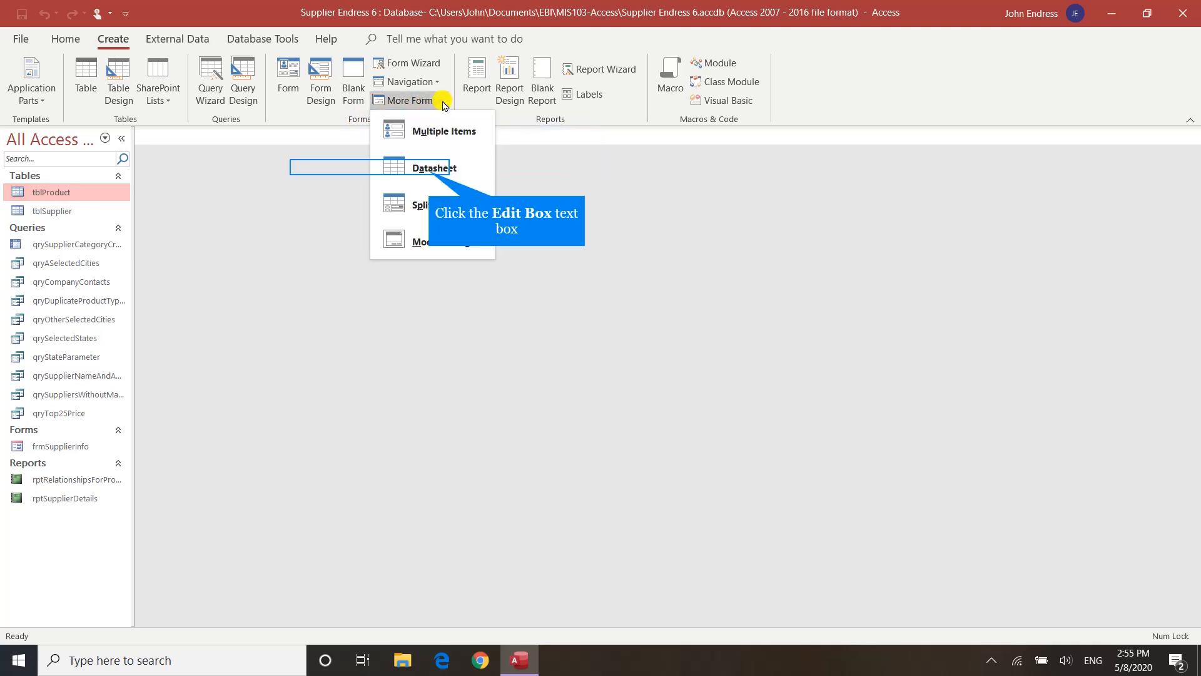
click(429, 174)
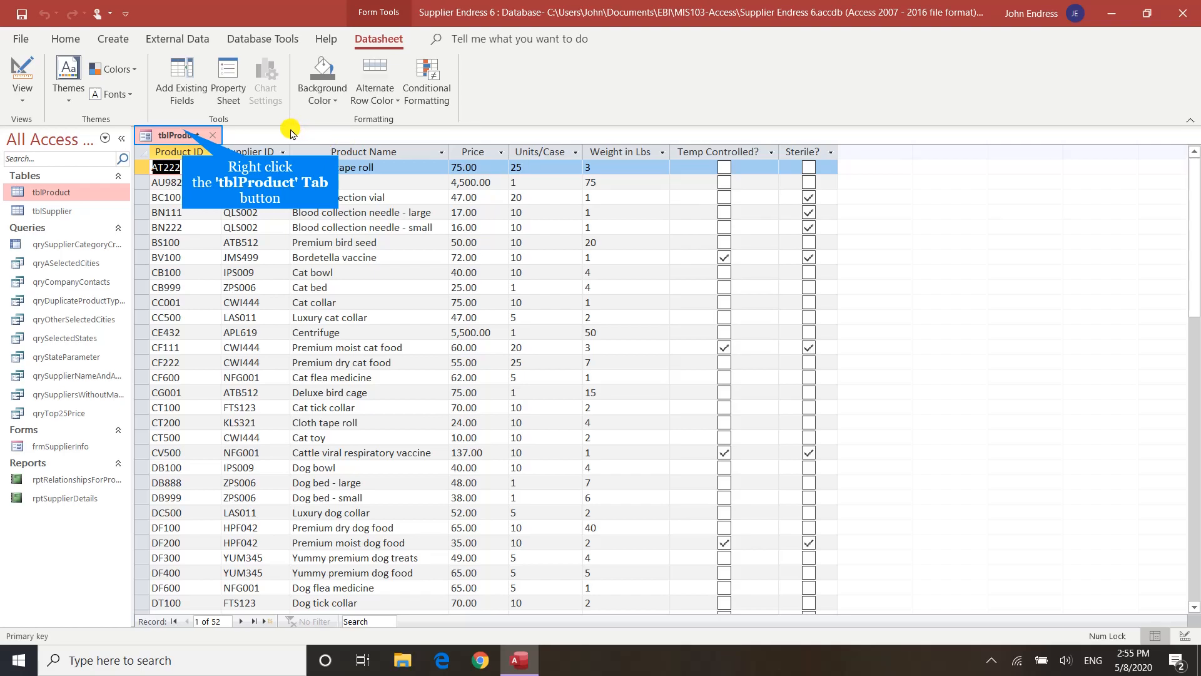
Step: Save the new product form as frmProductDatasheet and close it
right_click(184, 131)
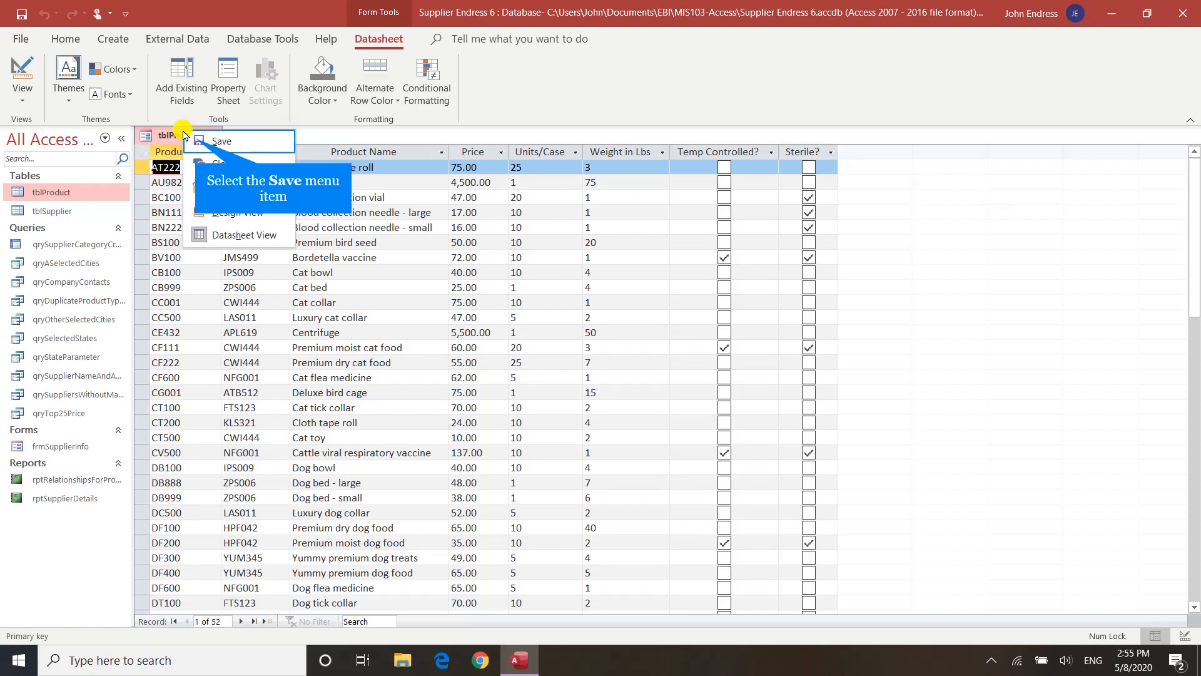
click(198, 143)
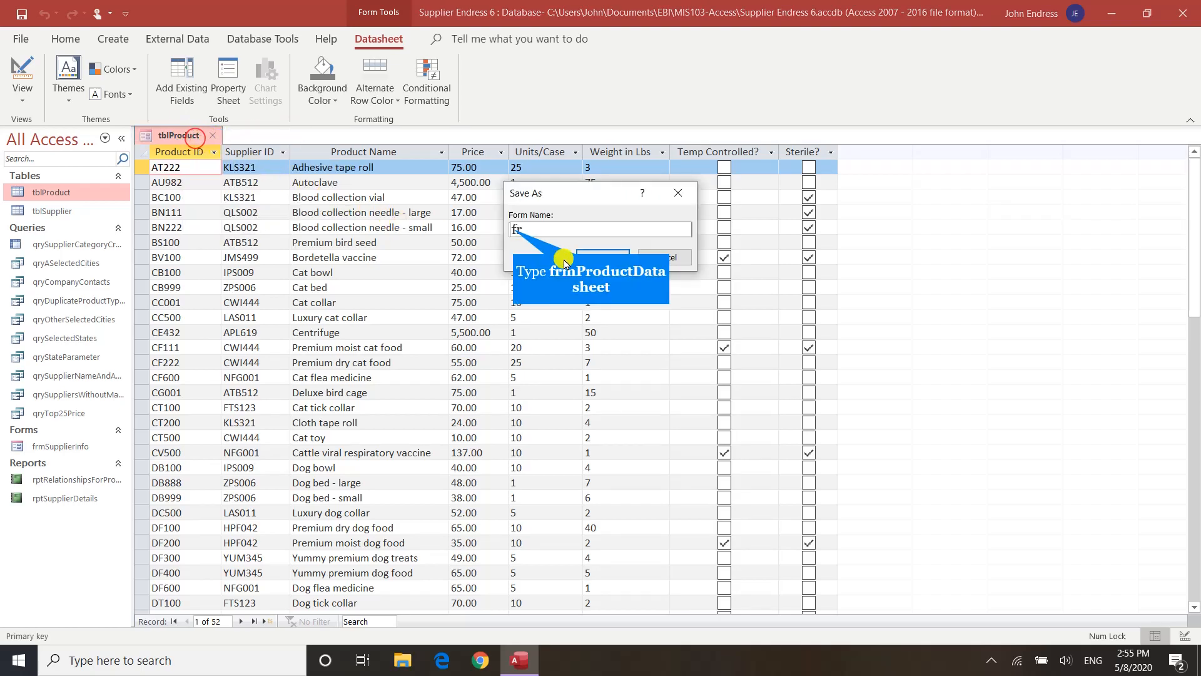
text(frmProductDatasheet)
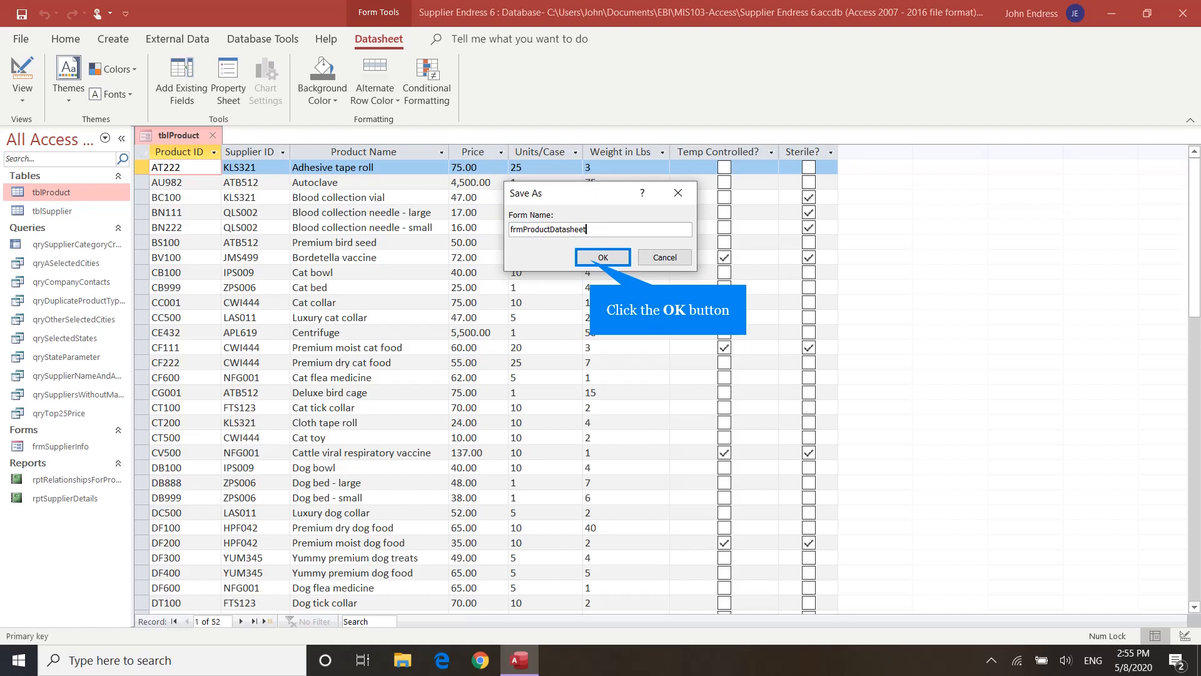
click(582, 257)
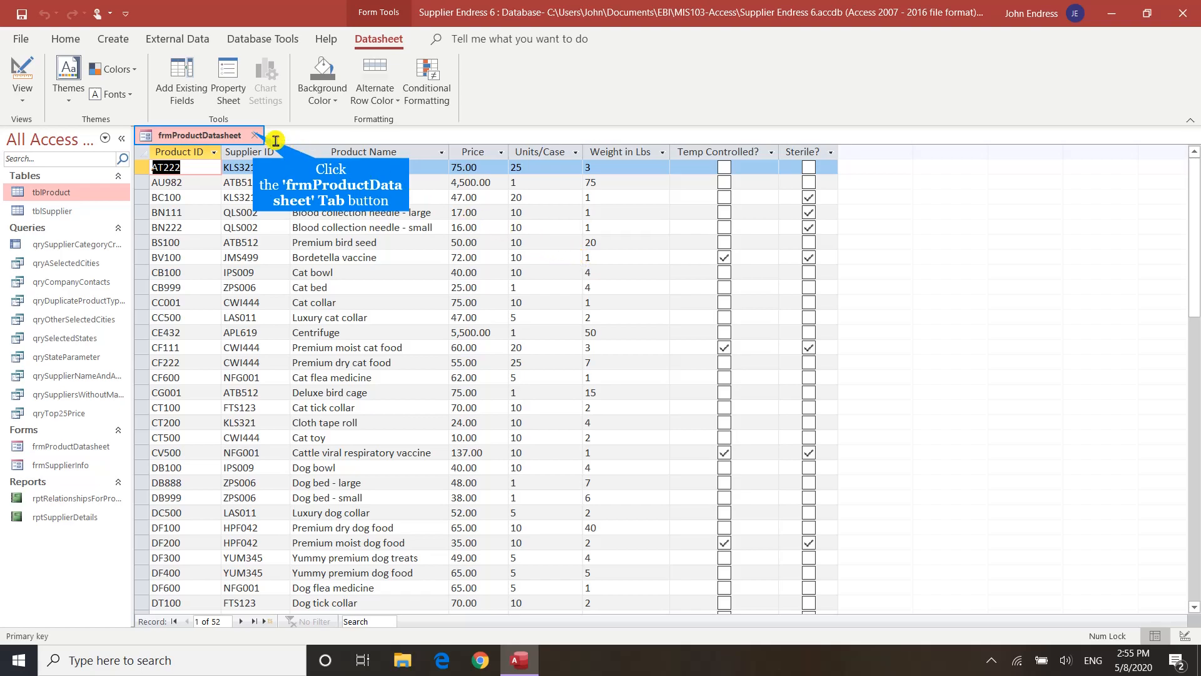
click(254, 135)
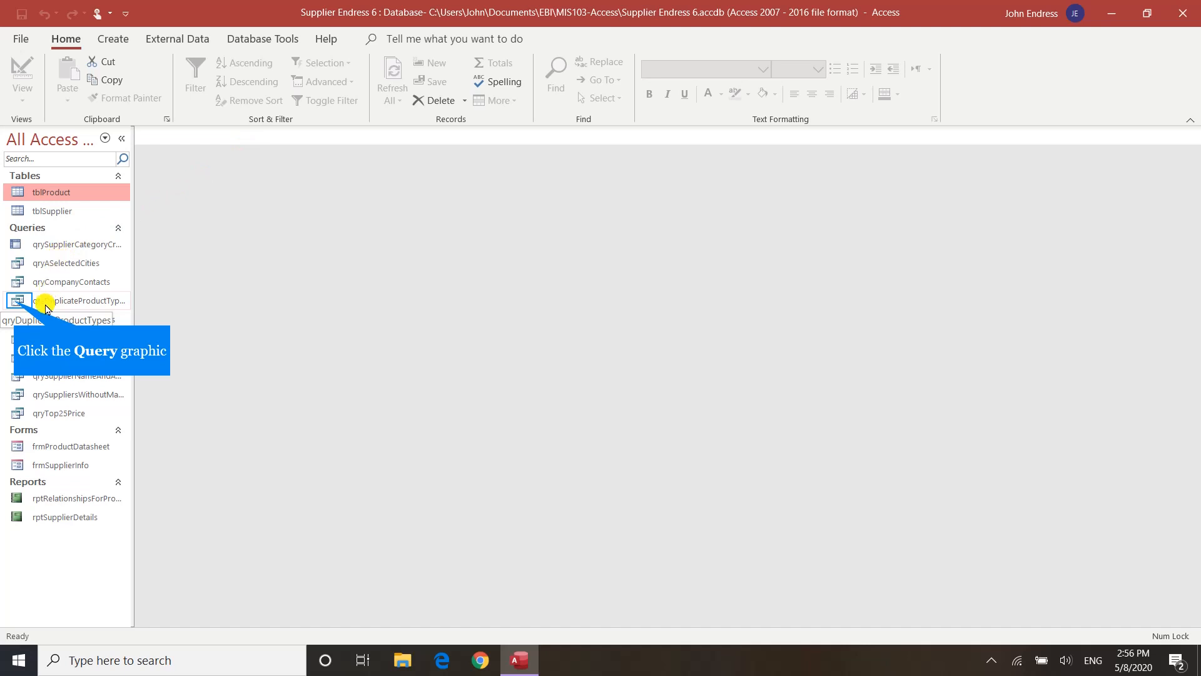
Step: Create a Multiple Items form based on the qryDuplicateProductTypes query
click(15, 303)
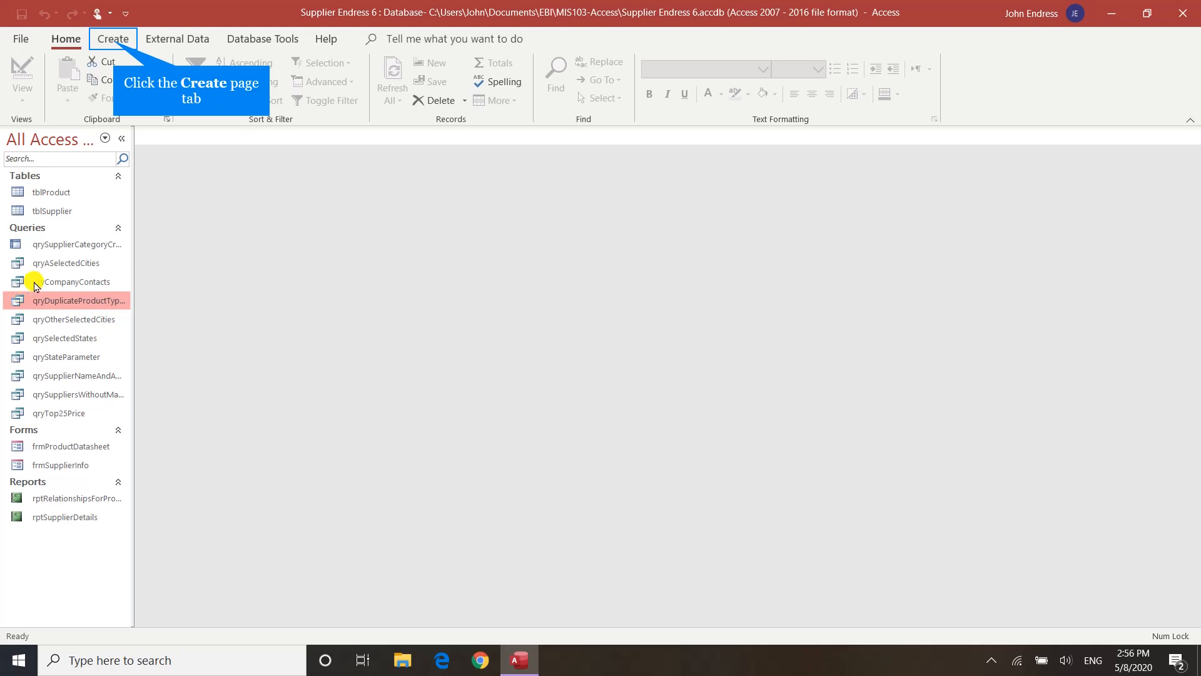
click(115, 41)
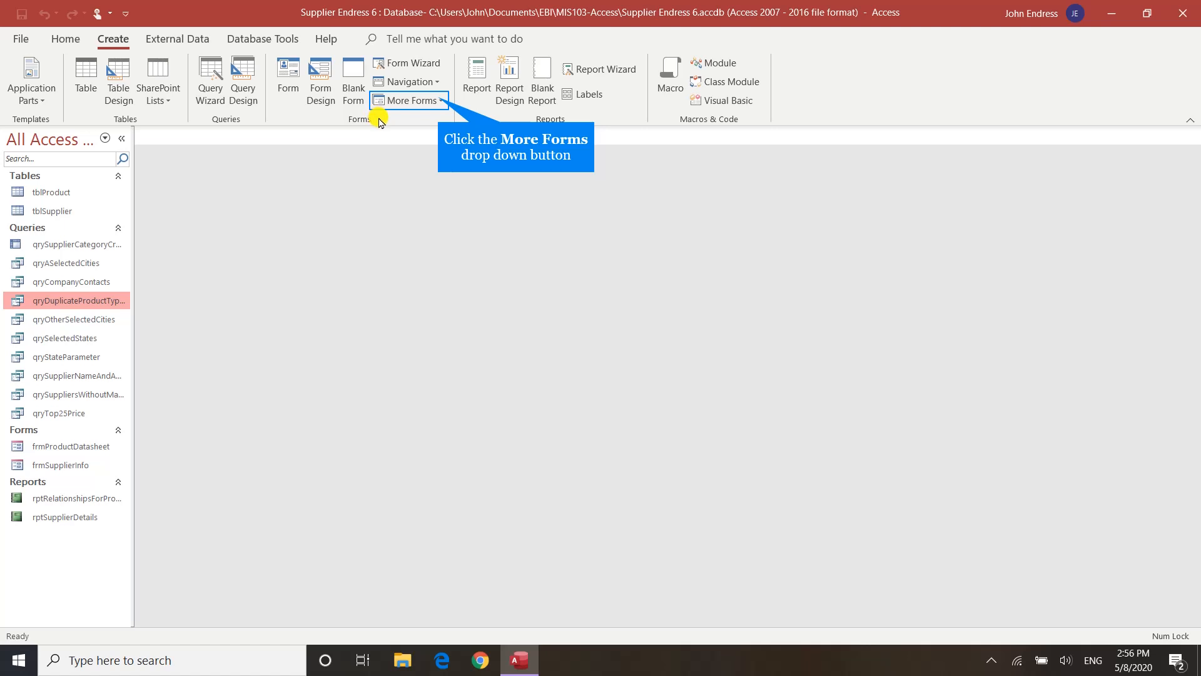
click(437, 100)
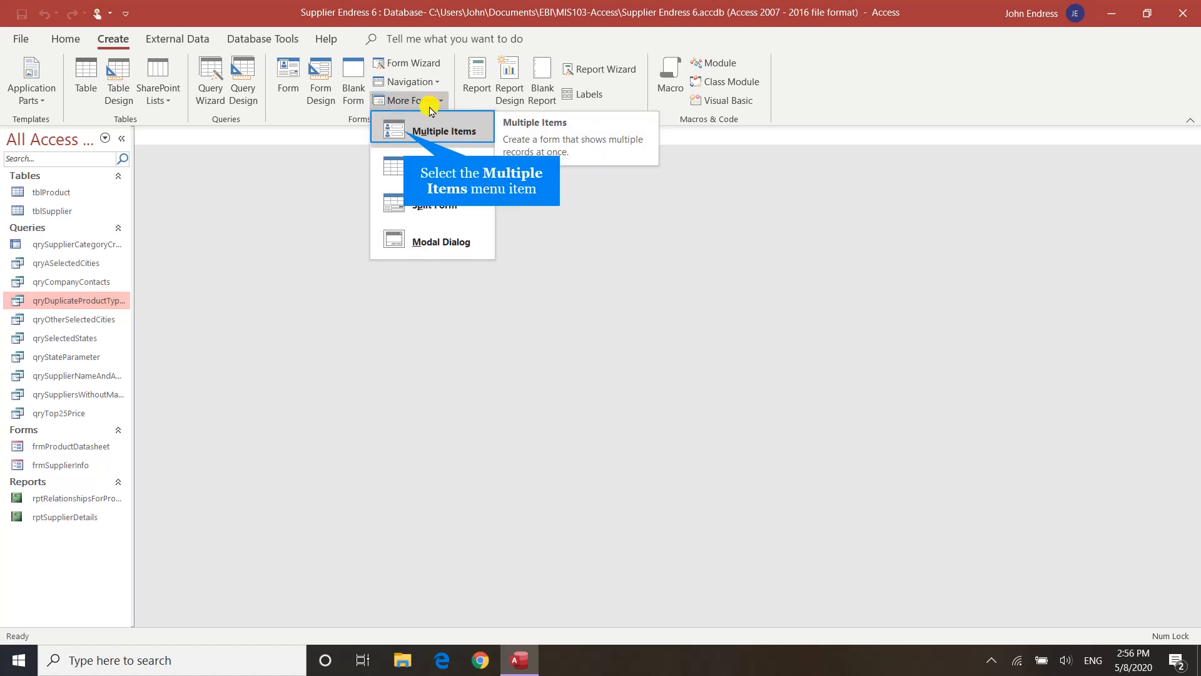
click(404, 134)
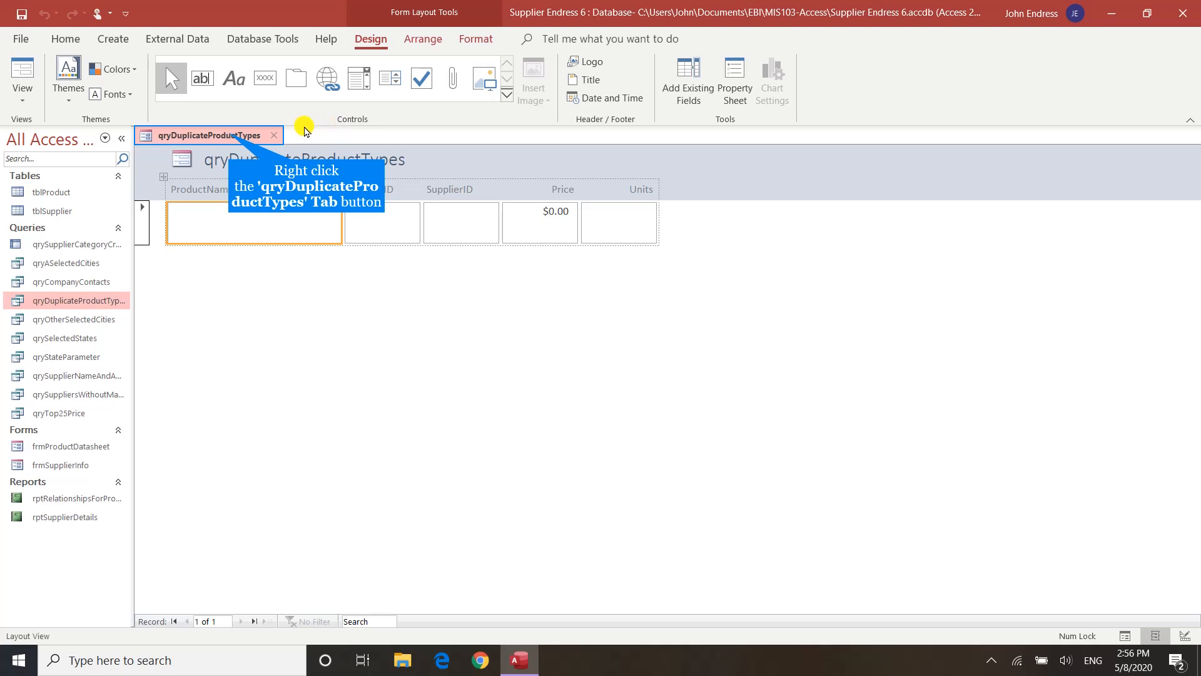
Step: Save the Multiple Items form as frmProductTypeMultpleItems and close it
right_click(232, 136)
click(243, 146)
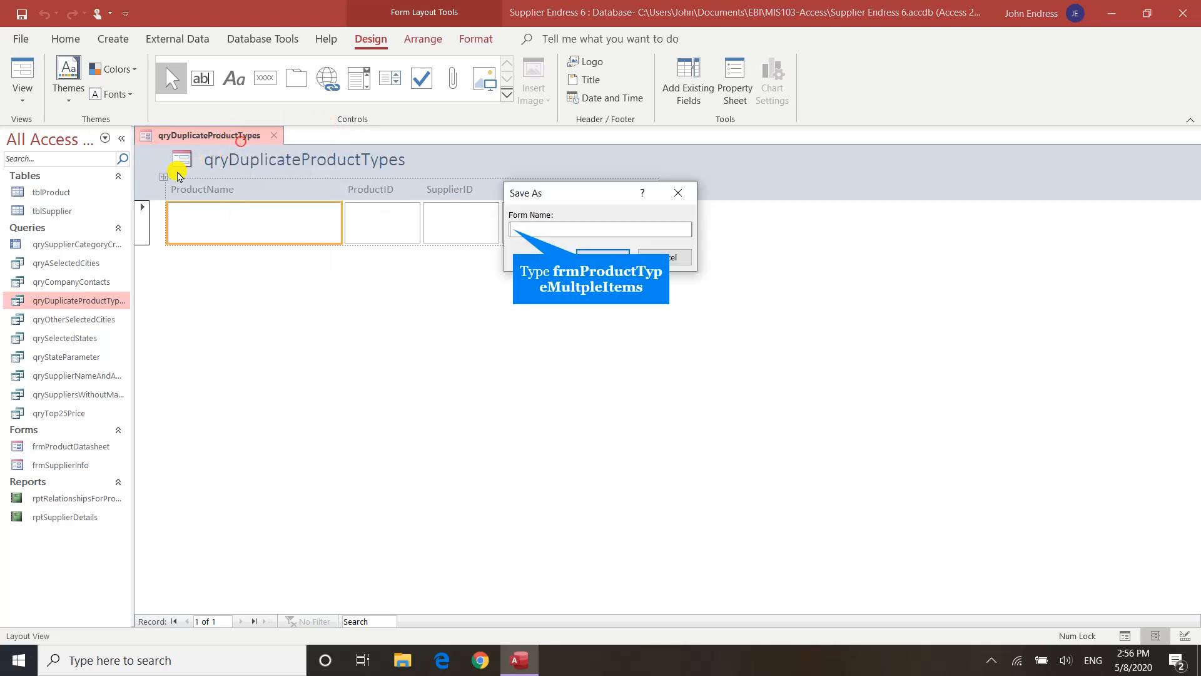
text(frmProduc)
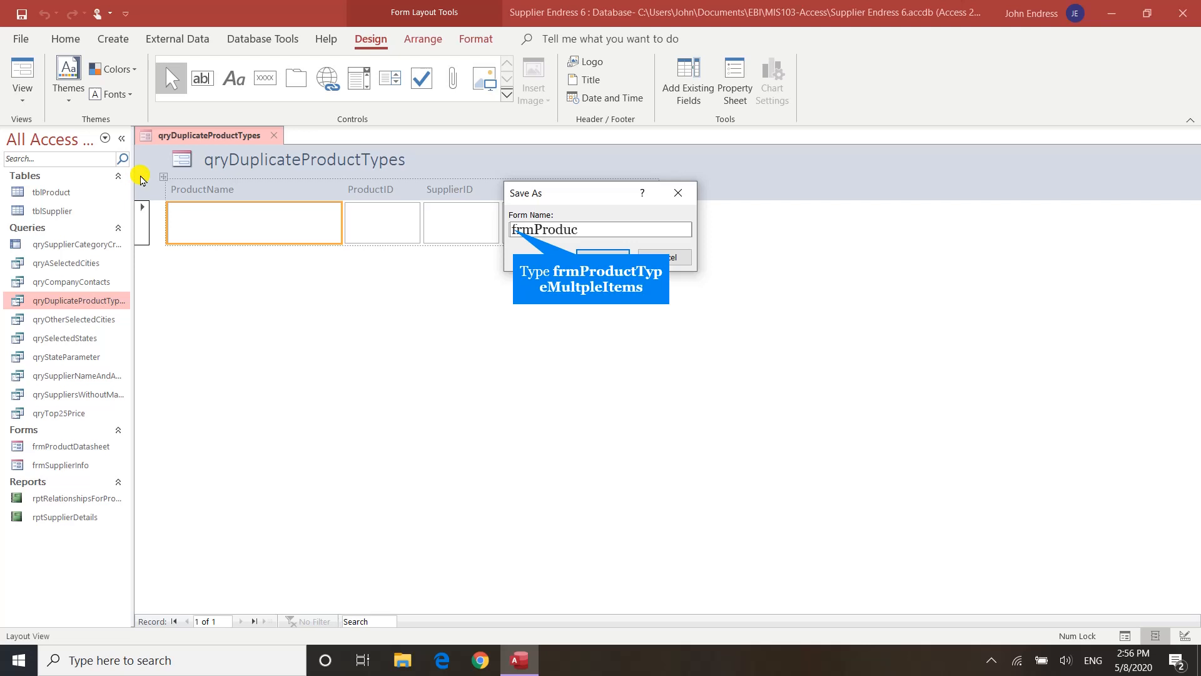
text(tTypeMultpleItems)
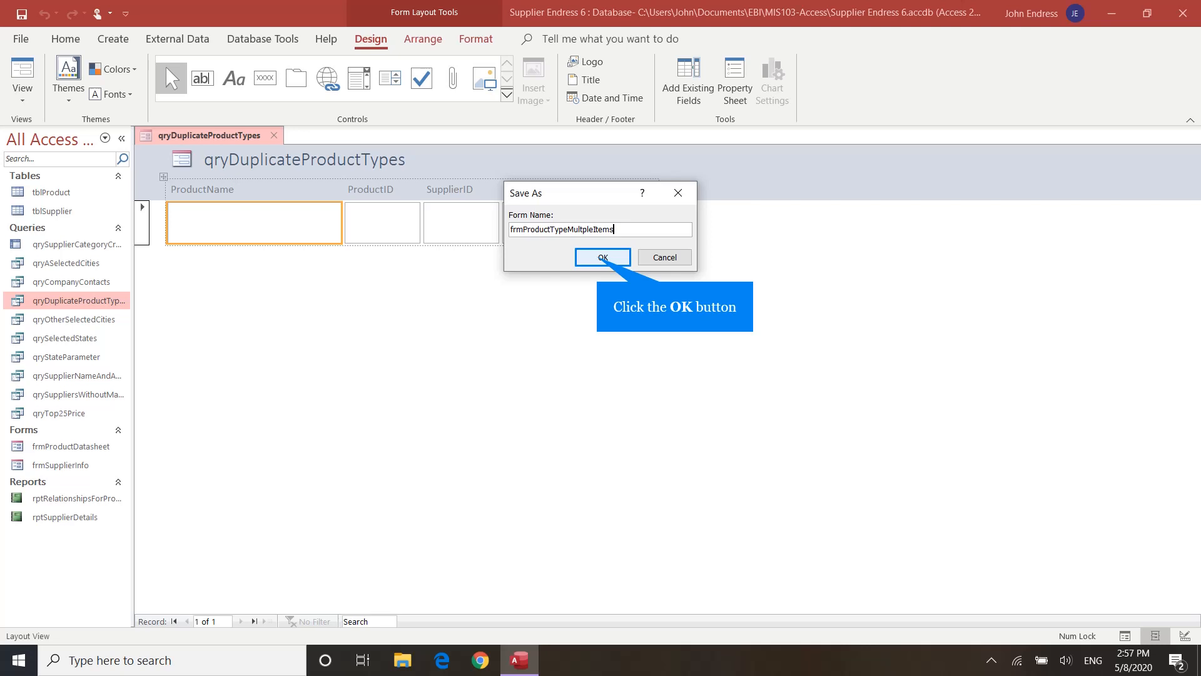
click(602, 257)
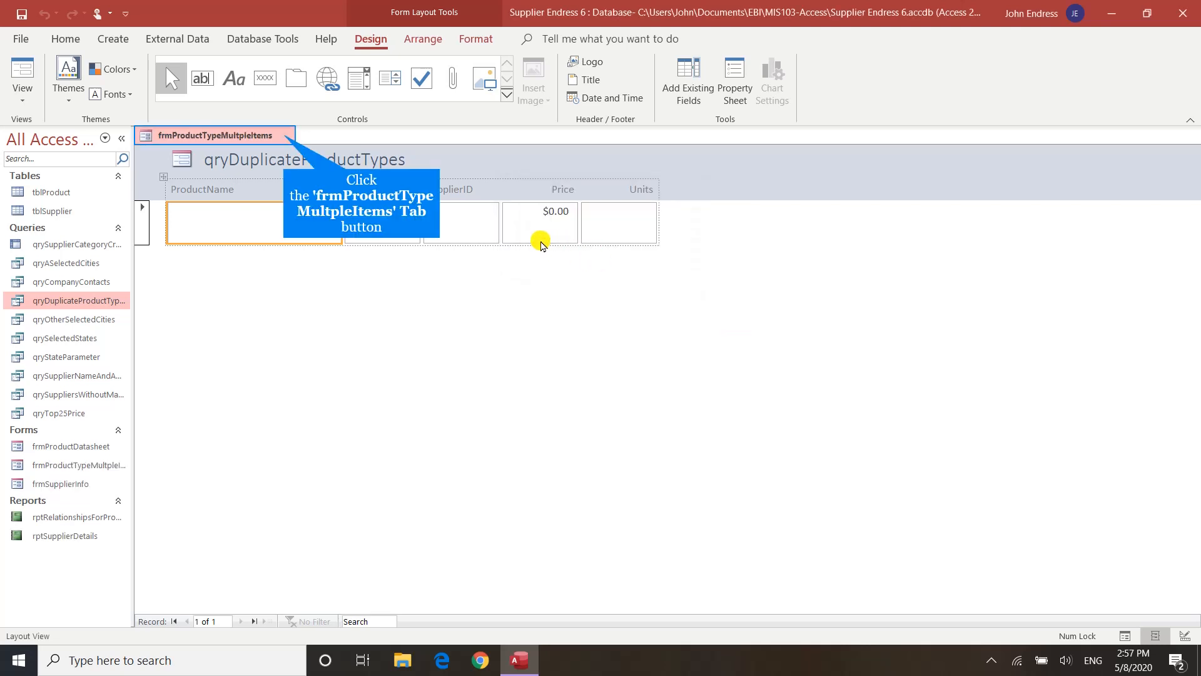
click(285, 138)
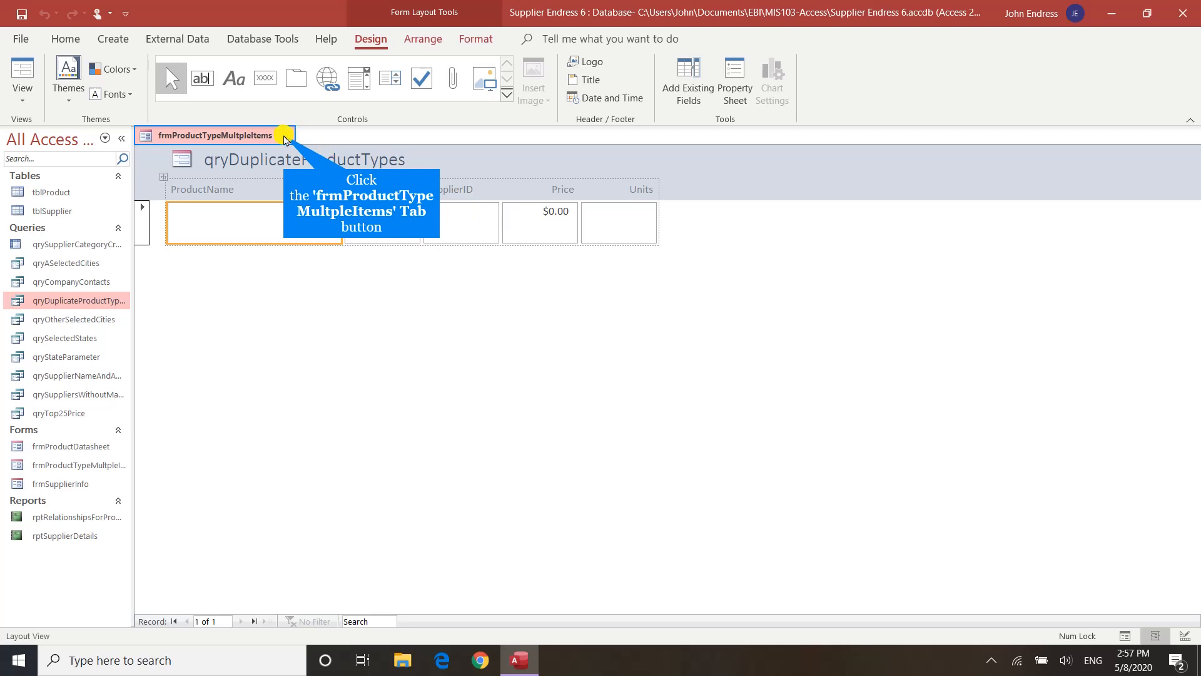